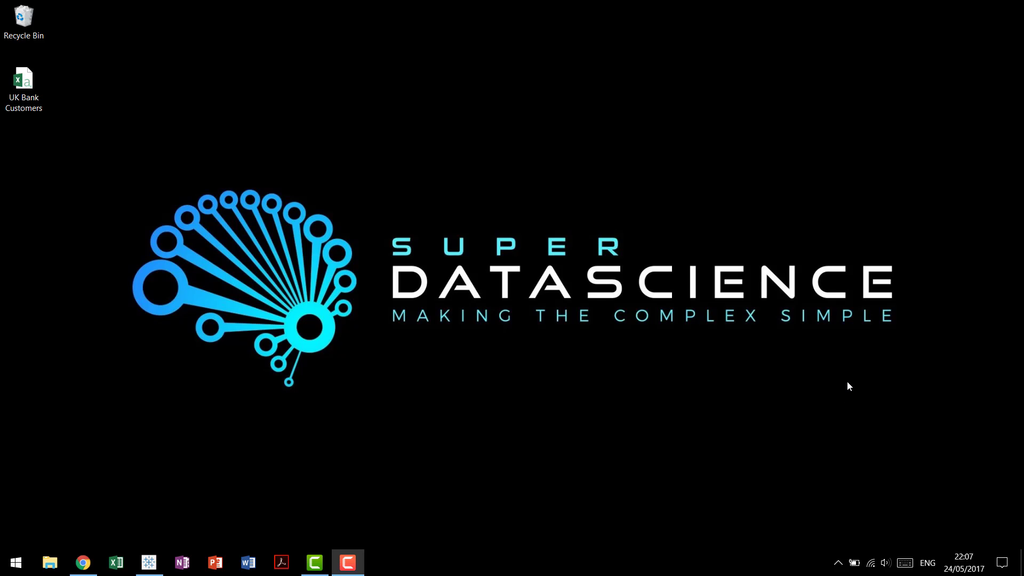
- Browse the word cloud image search results, then return to the Tableau workbook
left_click(83, 562)
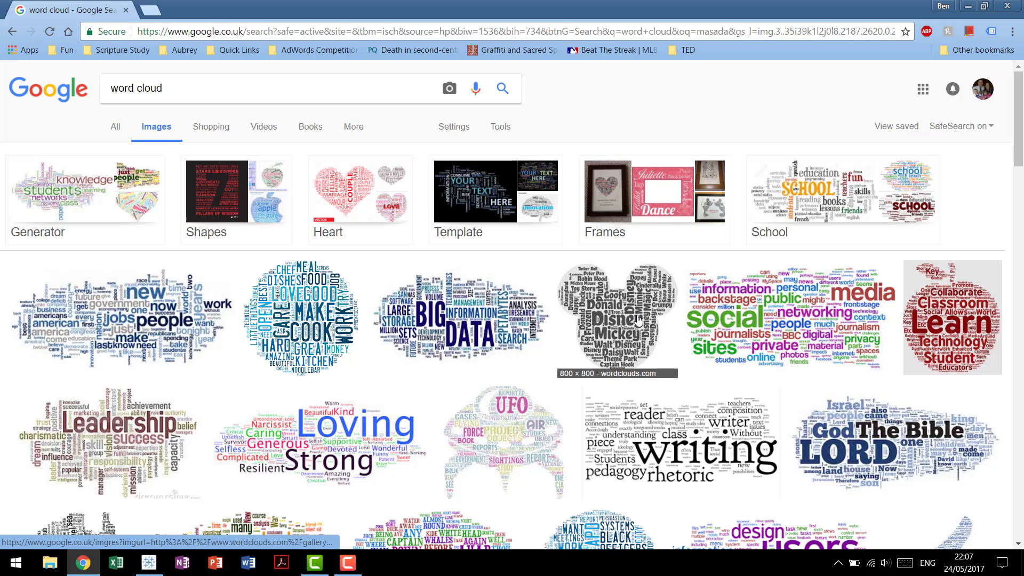
scroll(638, 319, "down", 3)
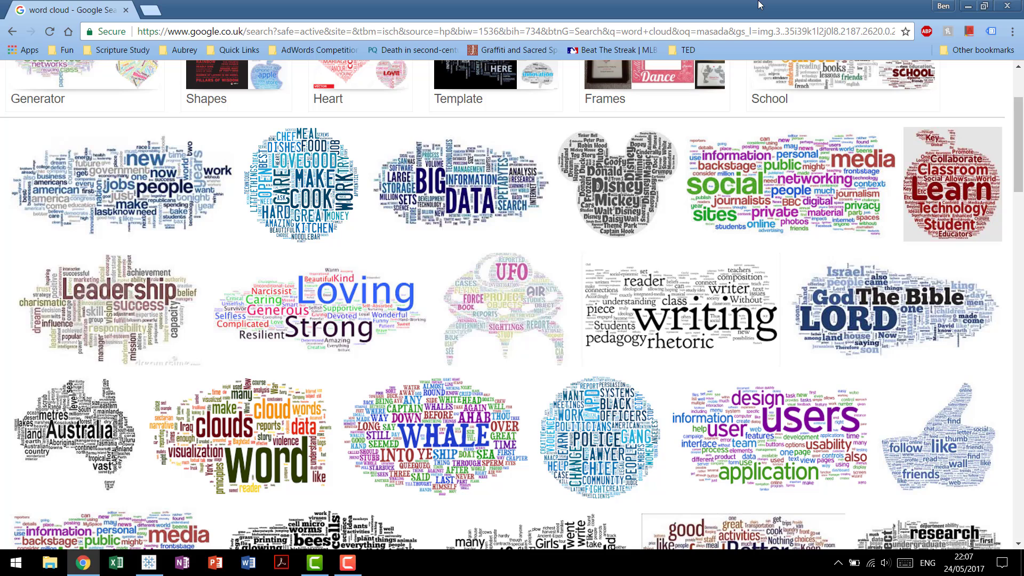
left_click(968, 6)
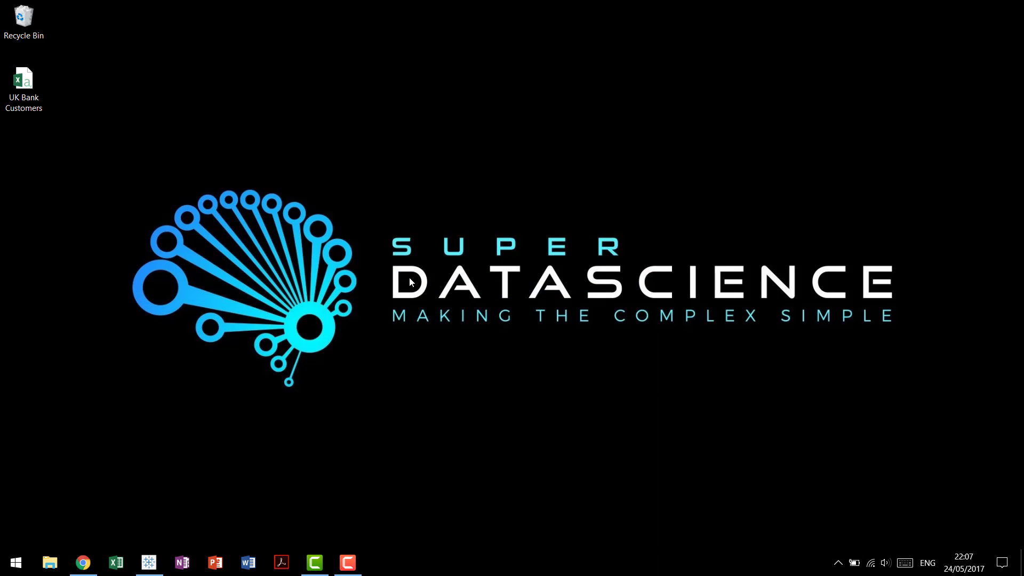
left_click(149, 562)
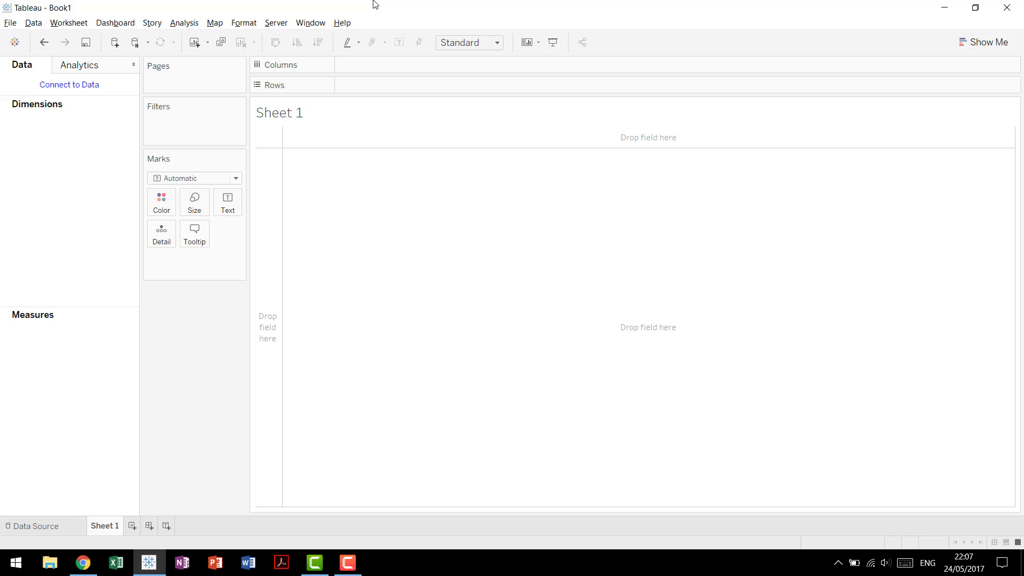
- Connect to the UK Bank Customers text file and go to Sheet 1
left_click(69, 85)
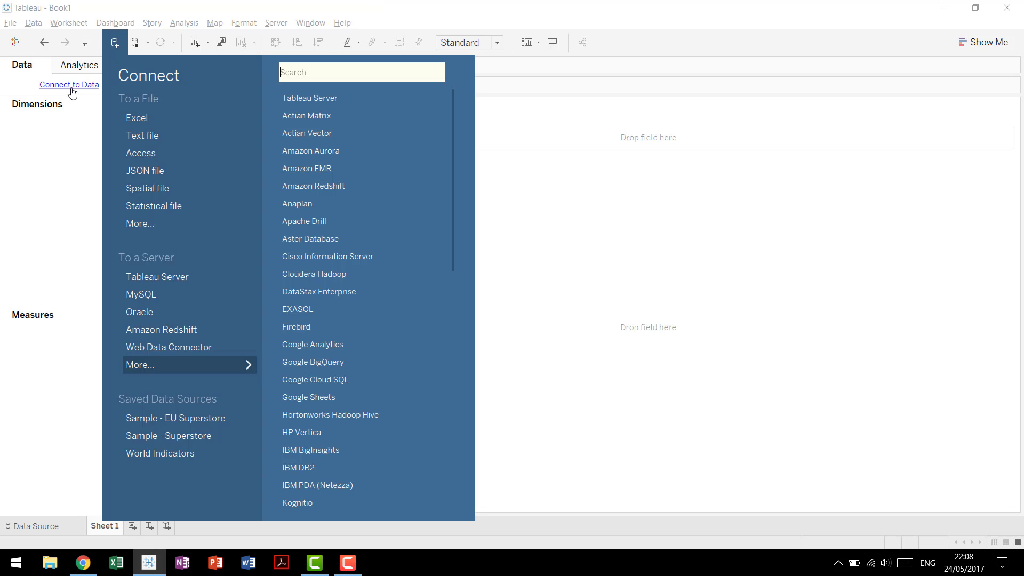
left_click(185, 135)
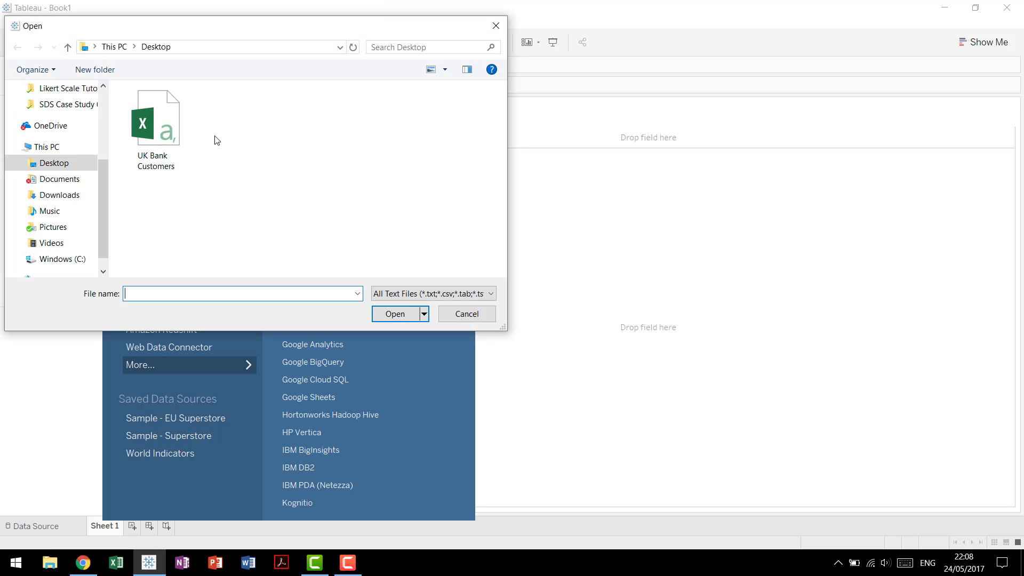
left_click(164, 131)
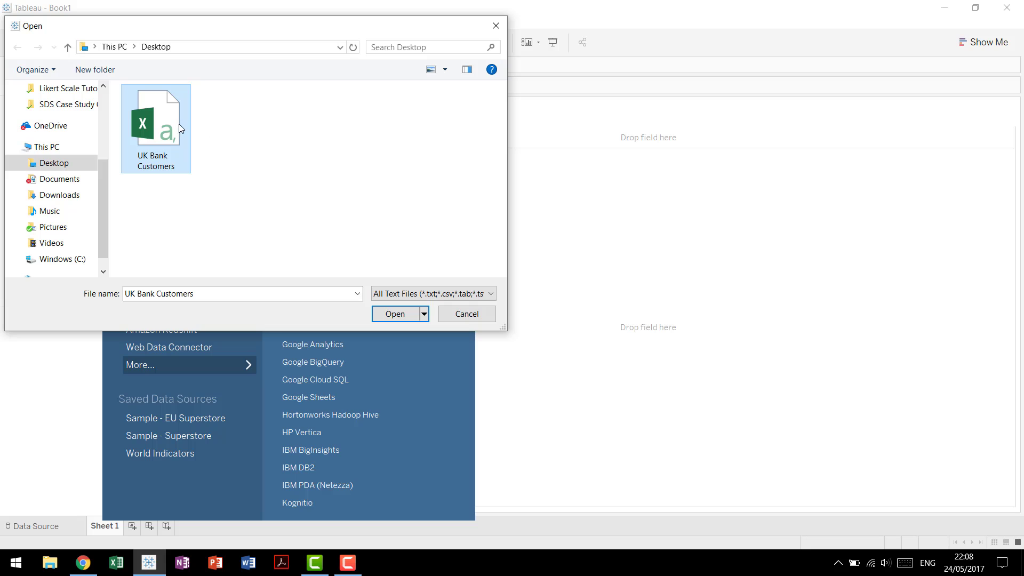
left_click(395, 315)
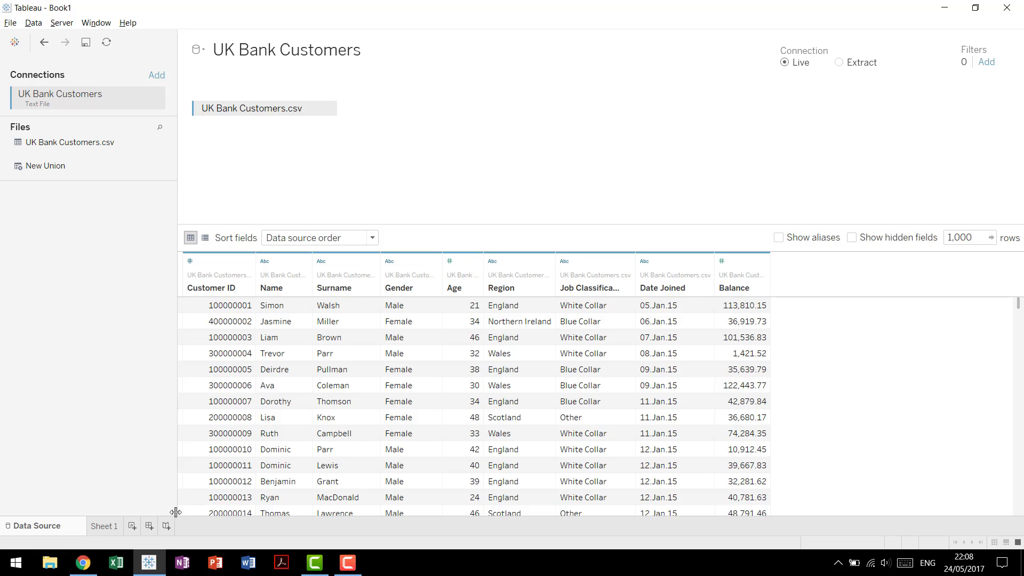
left_click(107, 527)
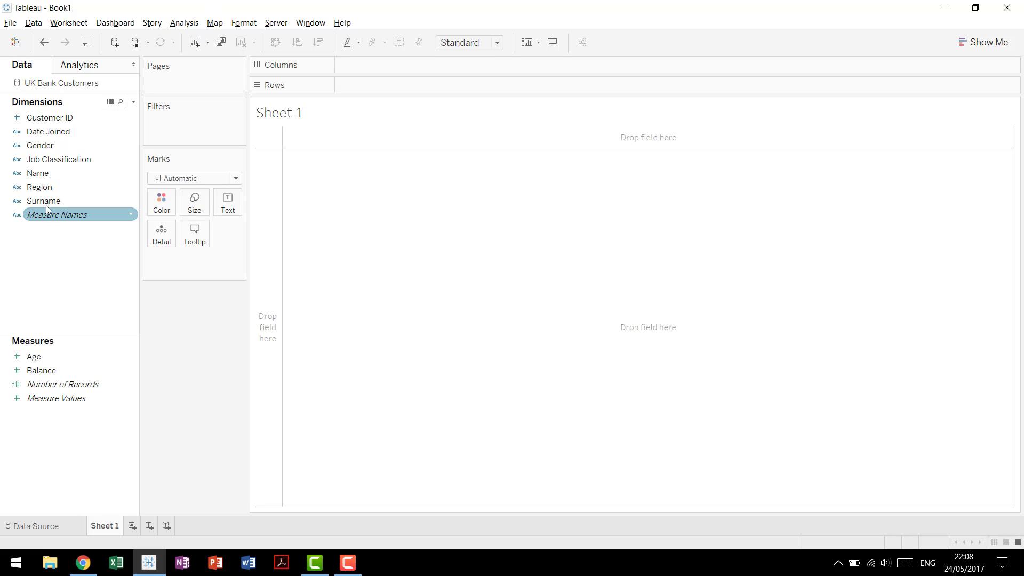
- Put customer first names (Name) on Rows, then move the Name pill onto Text
left_click_drag(45, 174, 416, 88)
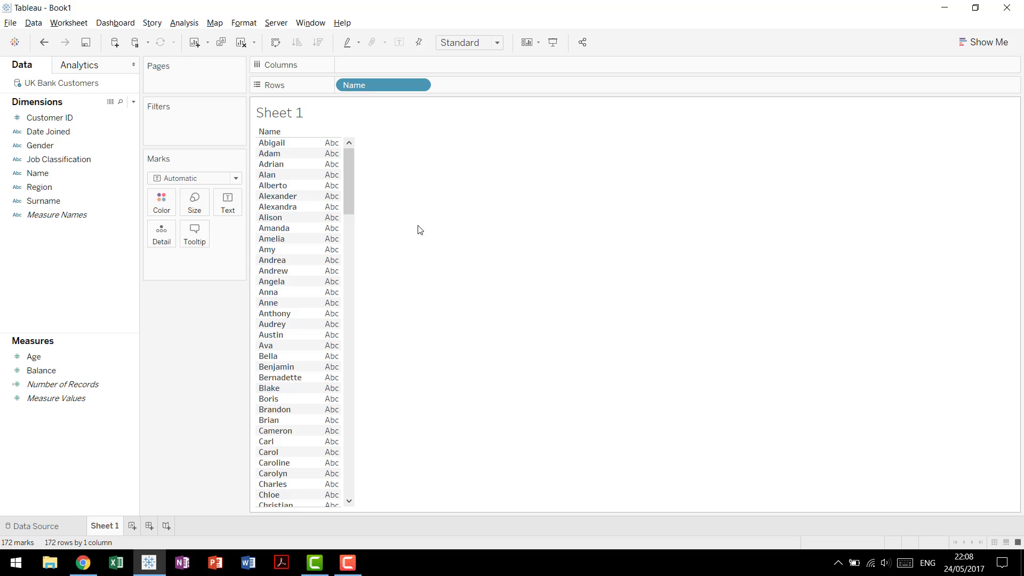
scroll(313, 242, "down", 5)
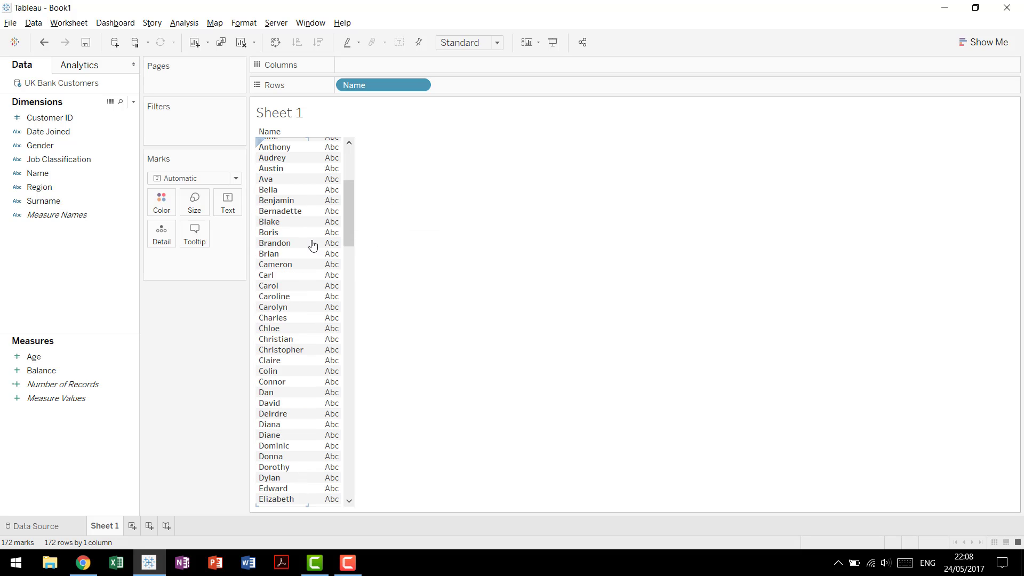
left_click_drag(352, 256, 365, 544)
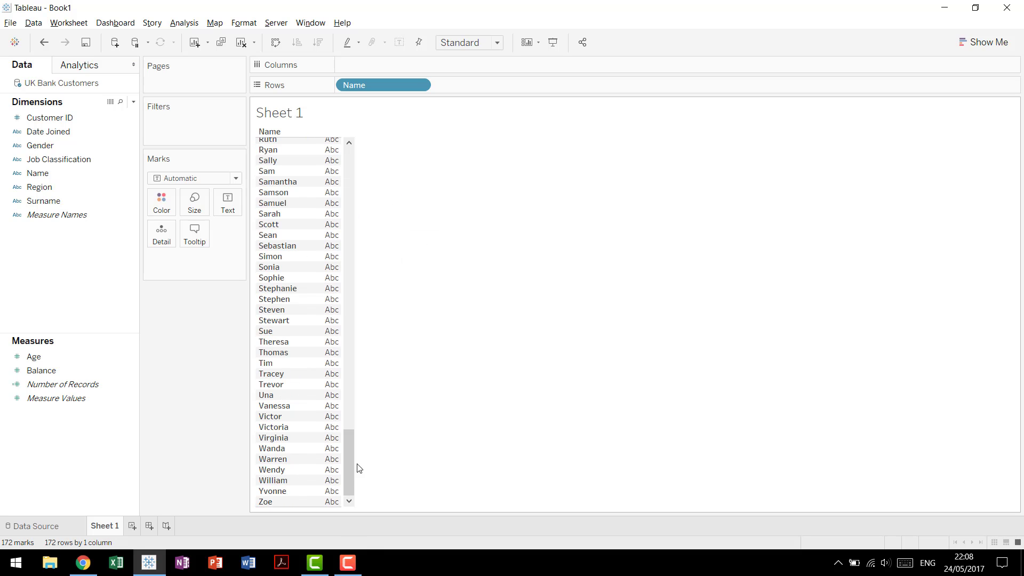
left_click_drag(350, 474, 362, 163)
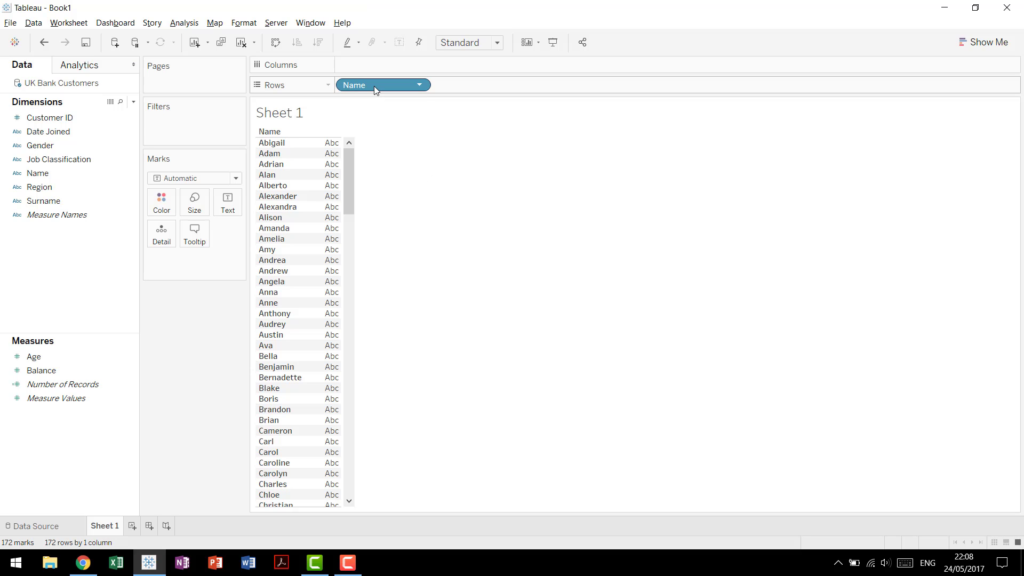
left_click_drag(373, 85, 234, 204)
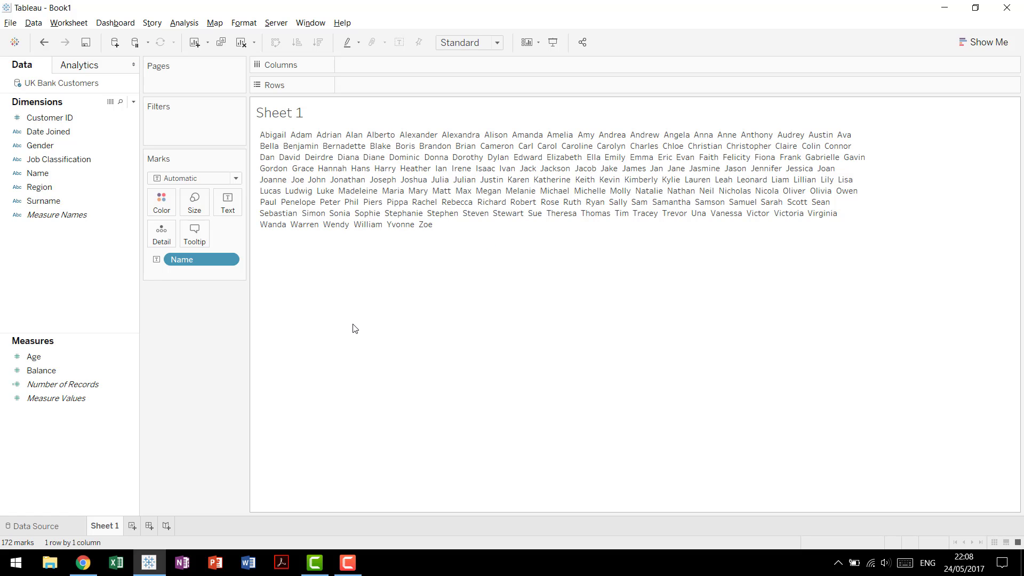
mouse_move(278, 140)
- Open View Data for the customer records and enlarge it to reveal Number of Records
left_click(111, 102)
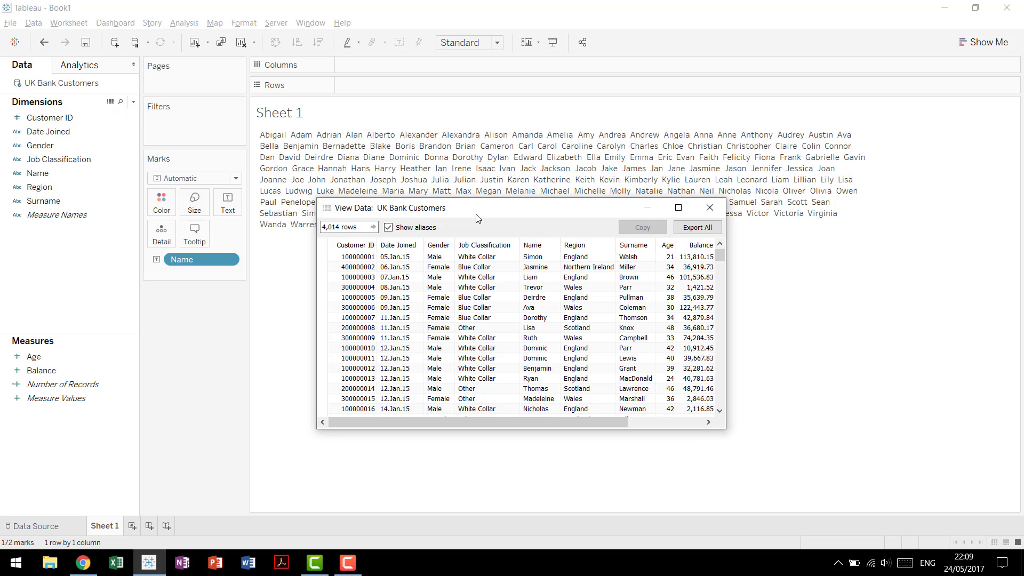
left_click_drag(554, 303, 779, 431)
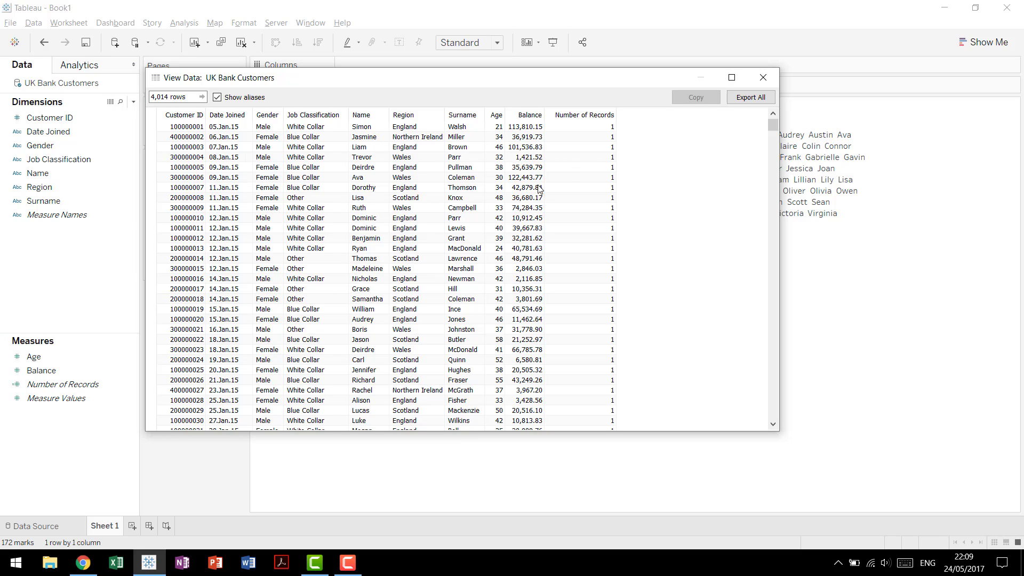
- Close View Data, size names by Number of Records, and set the mark type to Text
left_click(763, 78)
left_click_drag(75, 385, 196, 211)
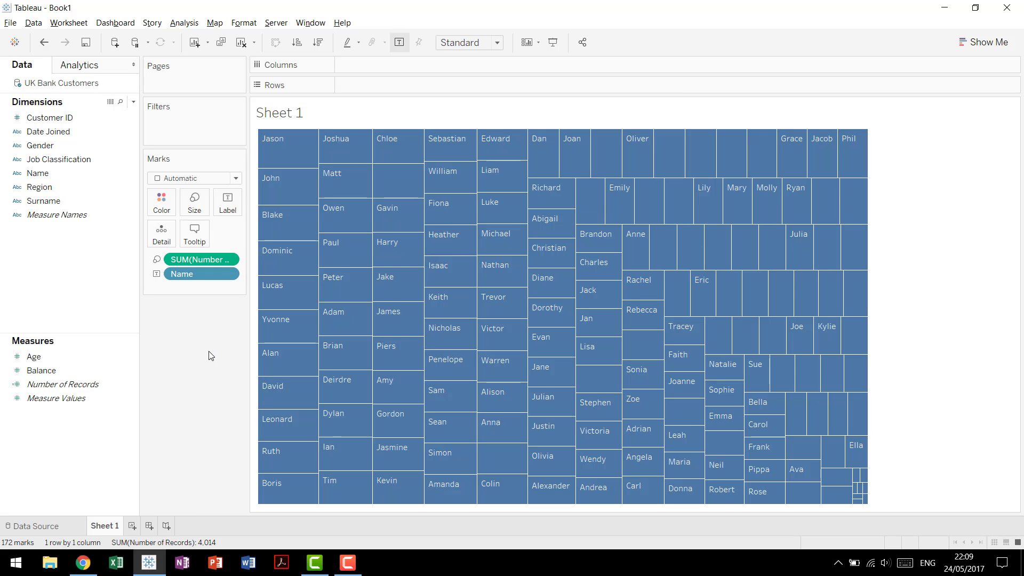
left_click(236, 180)
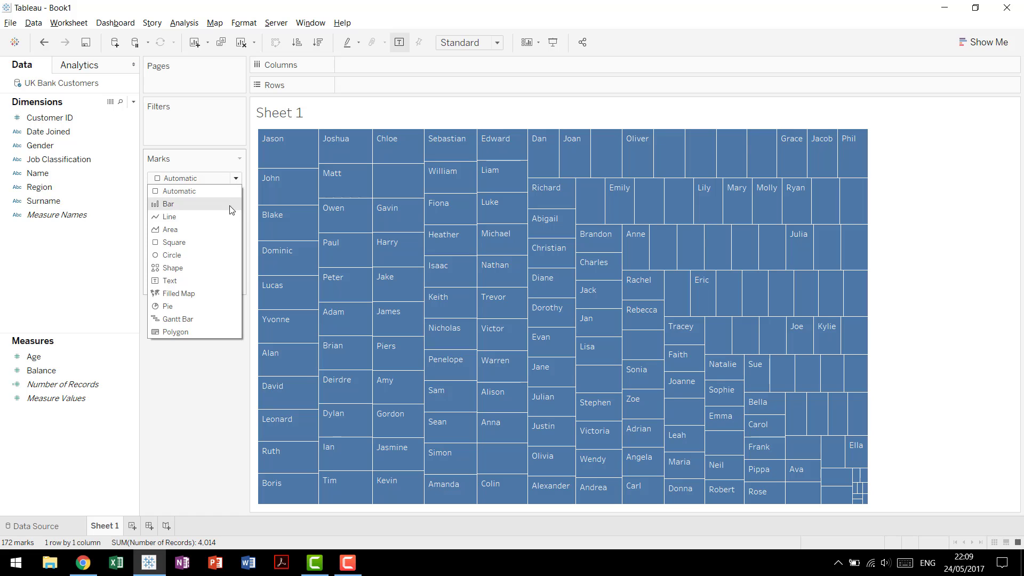
left_click(206, 283)
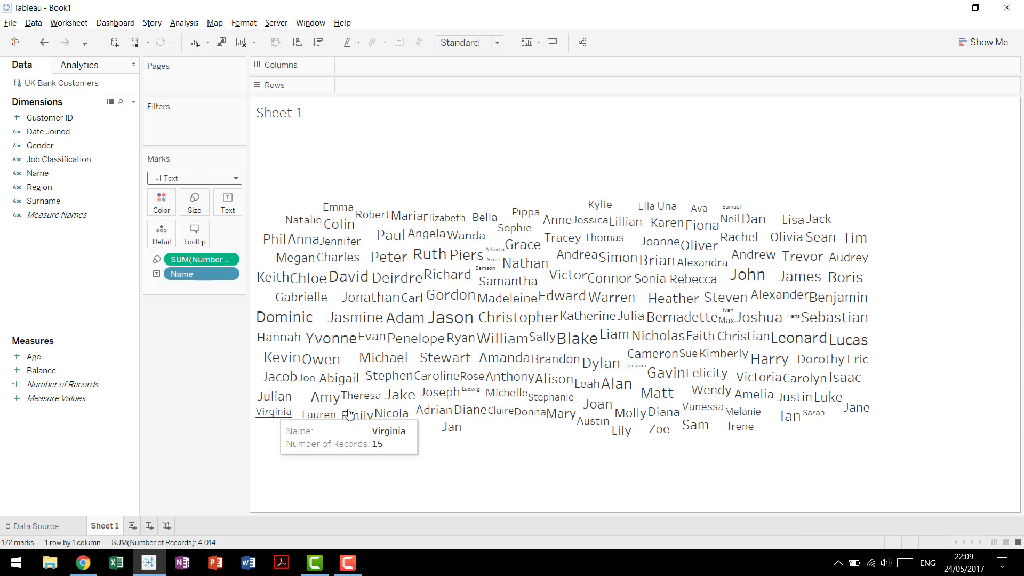
- Hide the Sheet 1 title and fit the word cloud to Entire View
right_click(319, 113)
left_click(343, 144)
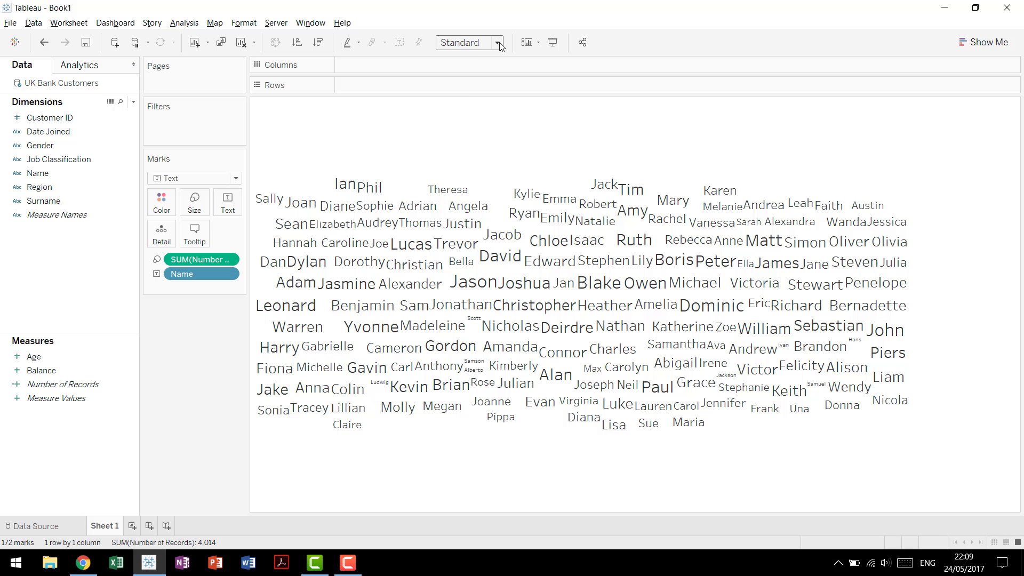
left_click(497, 43)
left_click(469, 97)
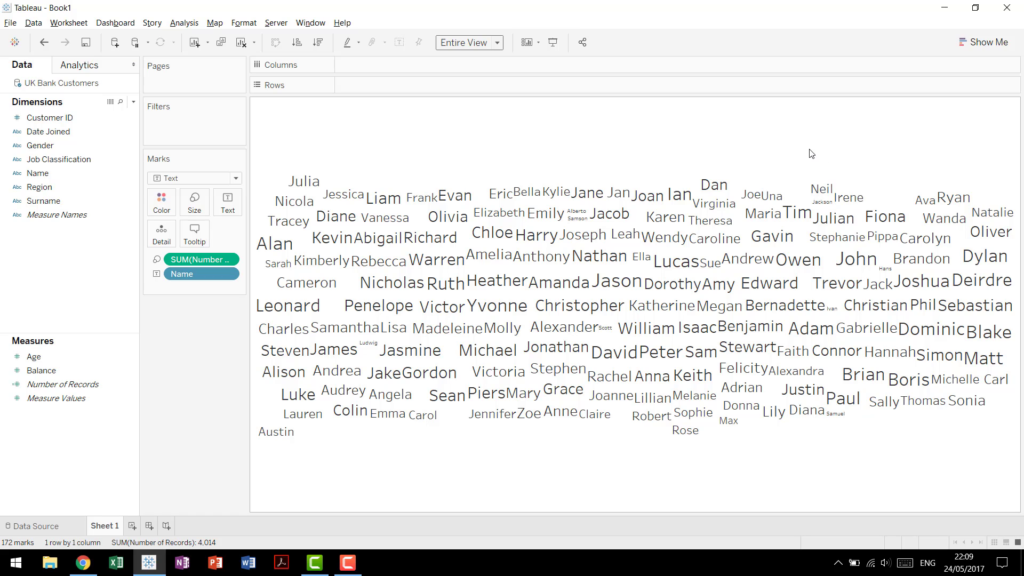
mouse_move(619, 286)
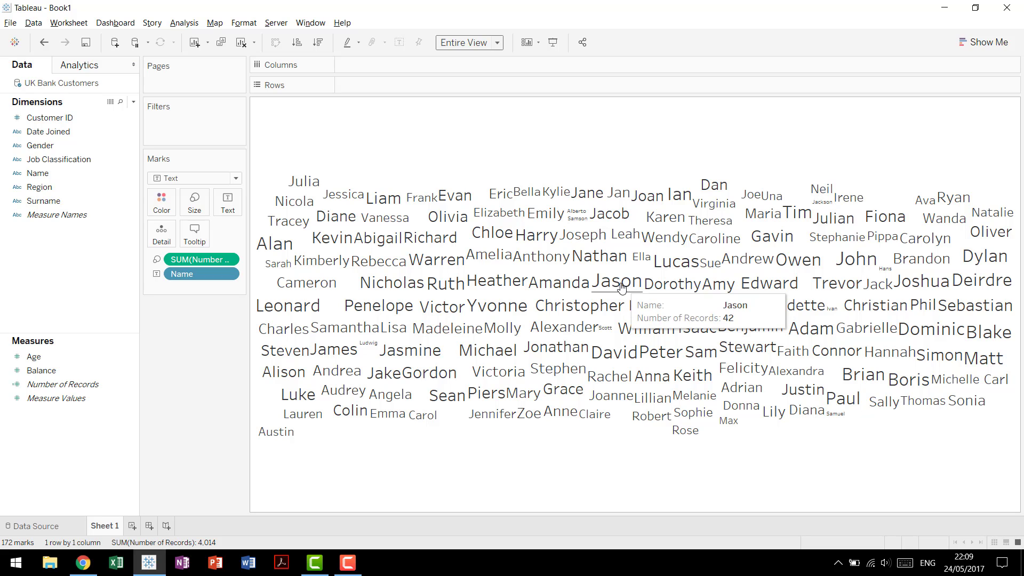
mouse_move(826, 206)
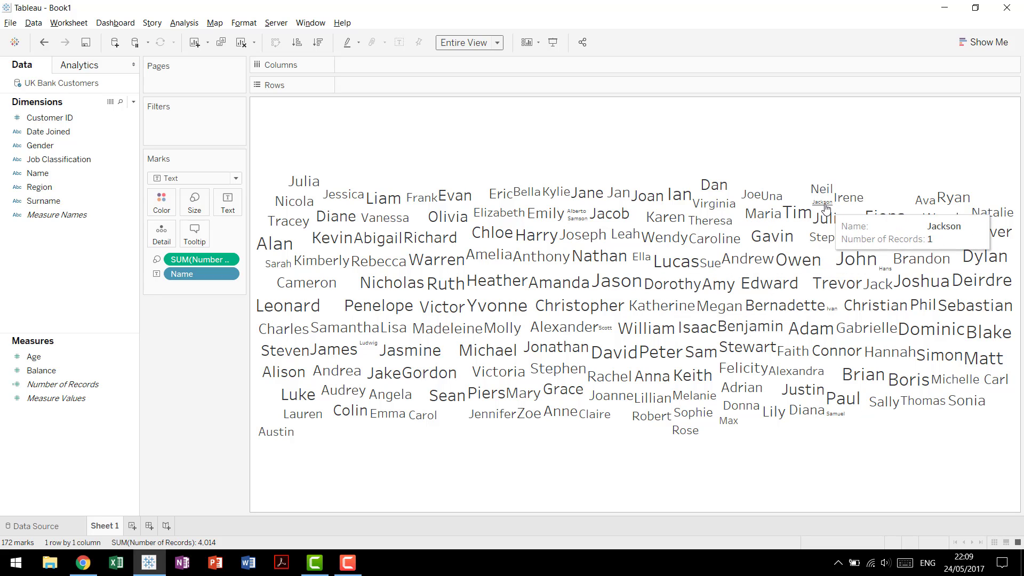
mouse_move(707, 194)
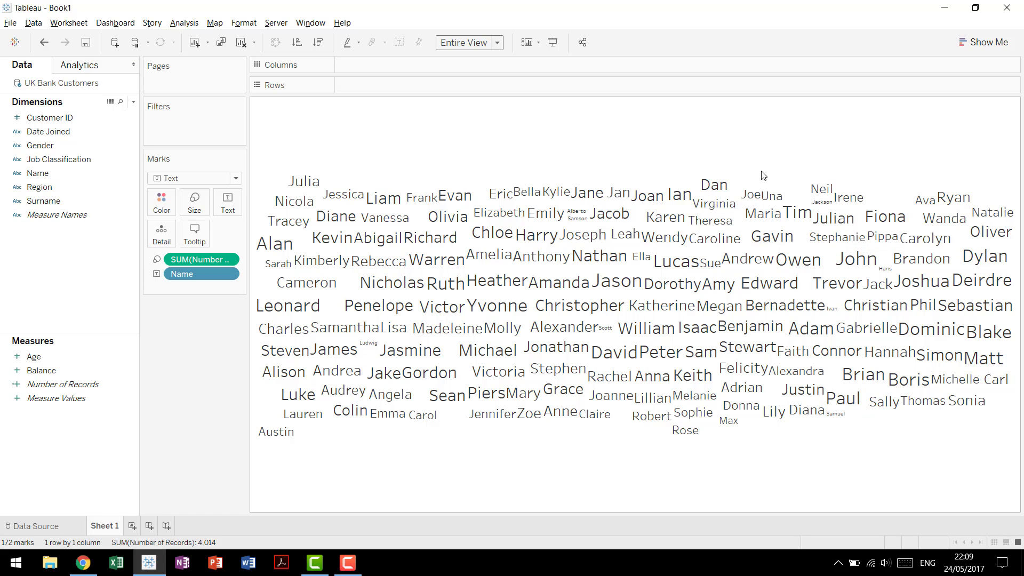
mouse_move(681, 272)
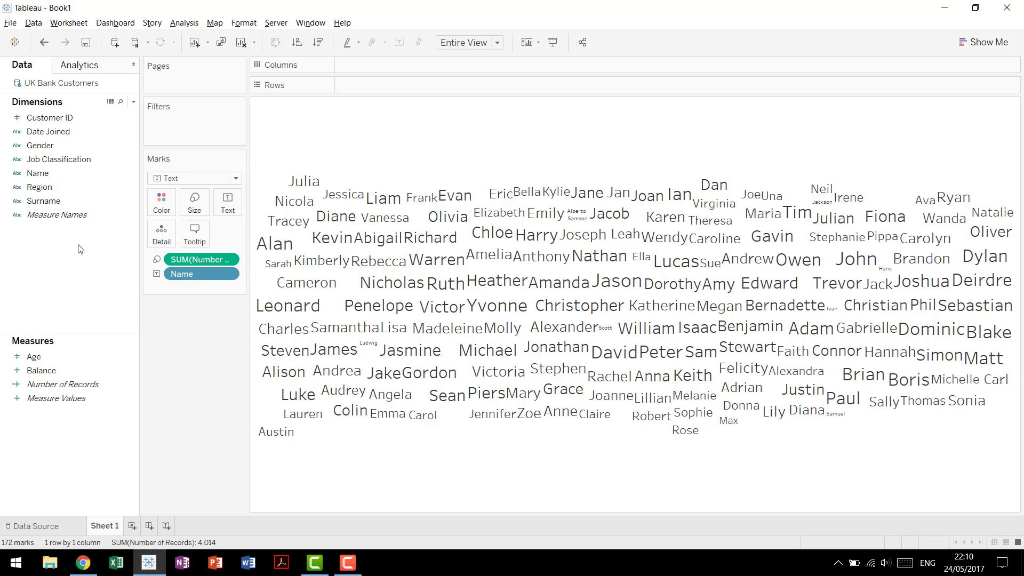
- Replace Surname with Region on the marks and size the words by SUM(Balance)
left_click_drag(43, 200, 194, 269)
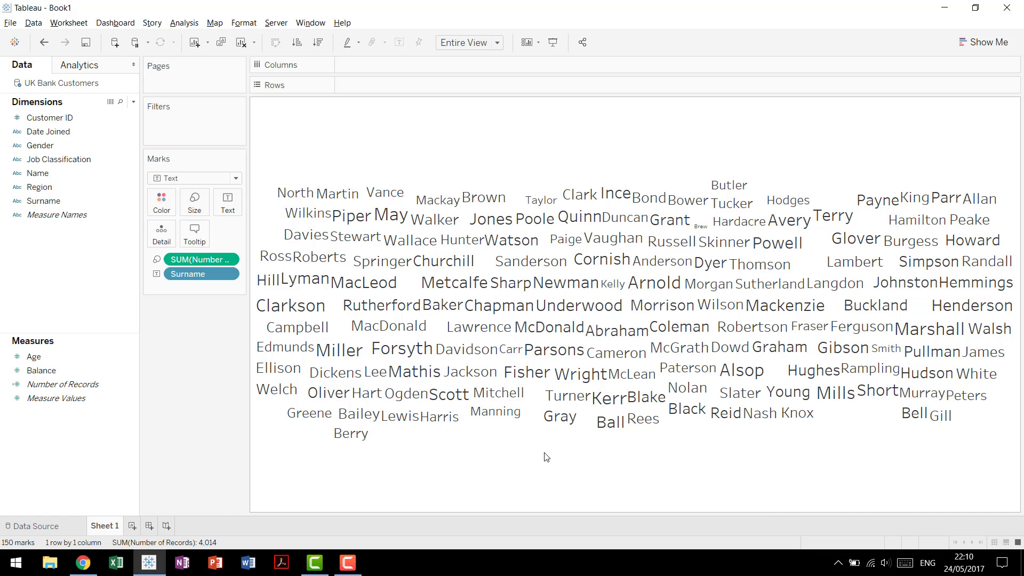
left_click_drag(68, 185, 202, 273)
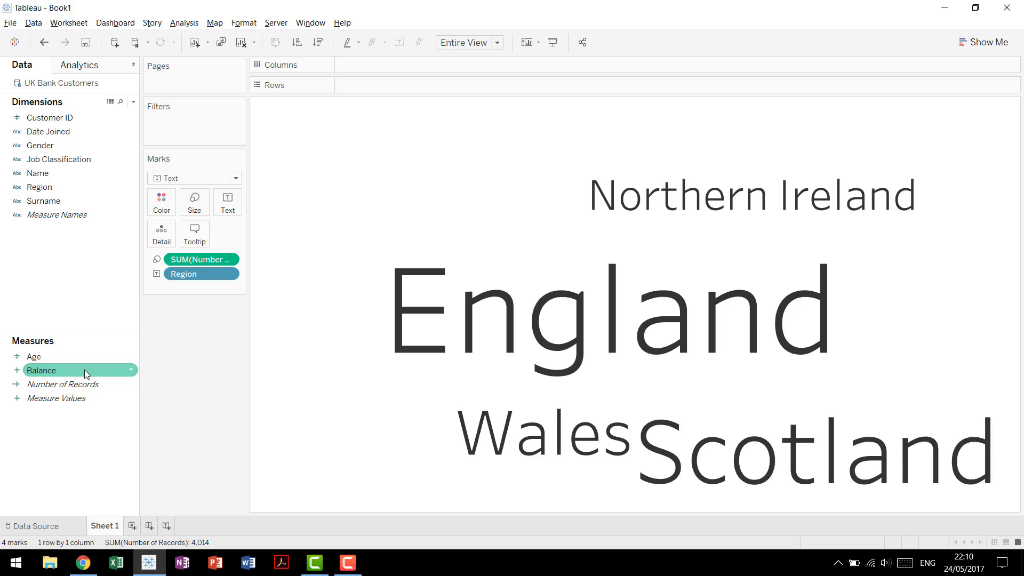
left_click_drag(84, 370, 219, 260)
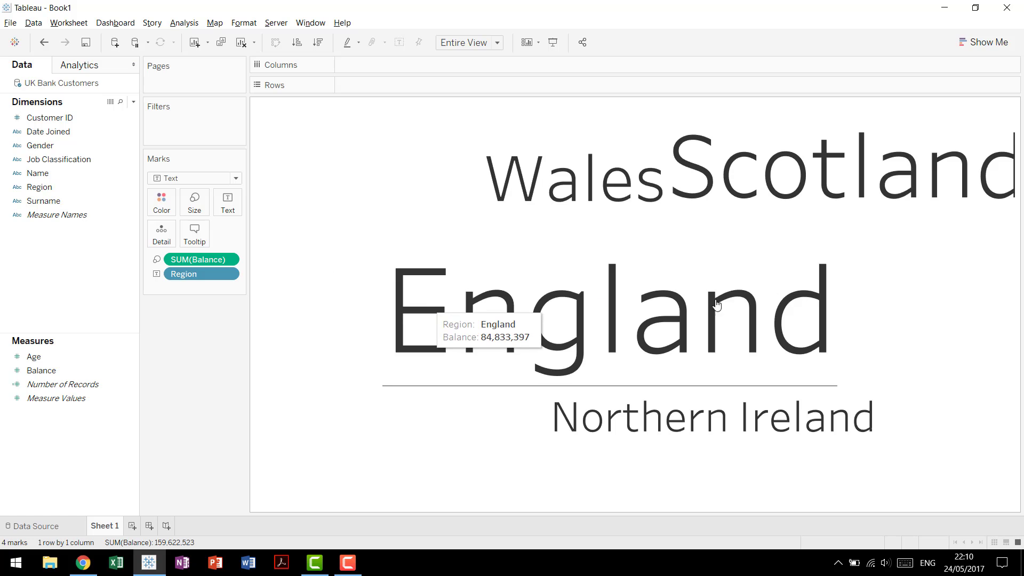
mouse_move(760, 322)
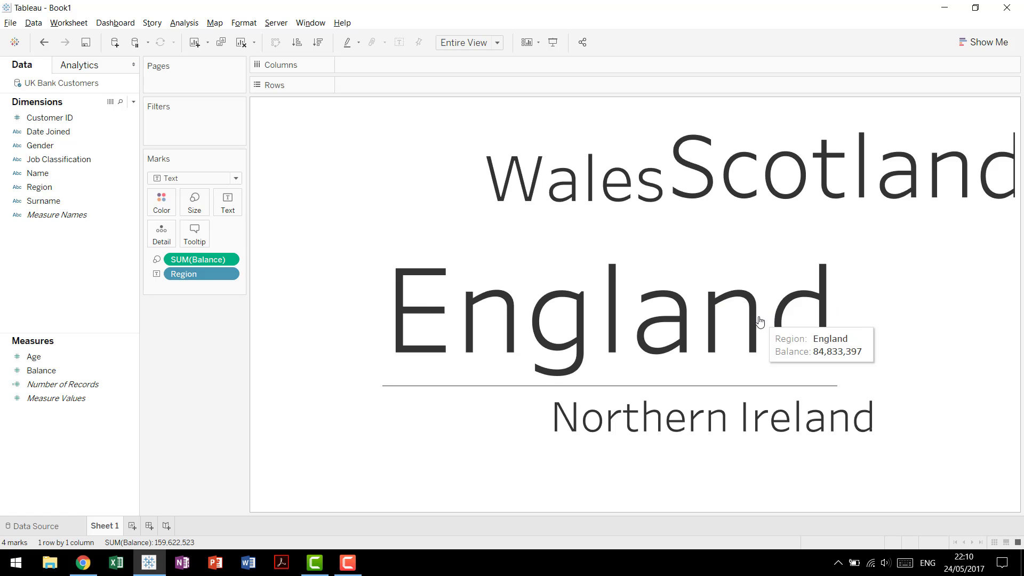
mouse_move(811, 178)
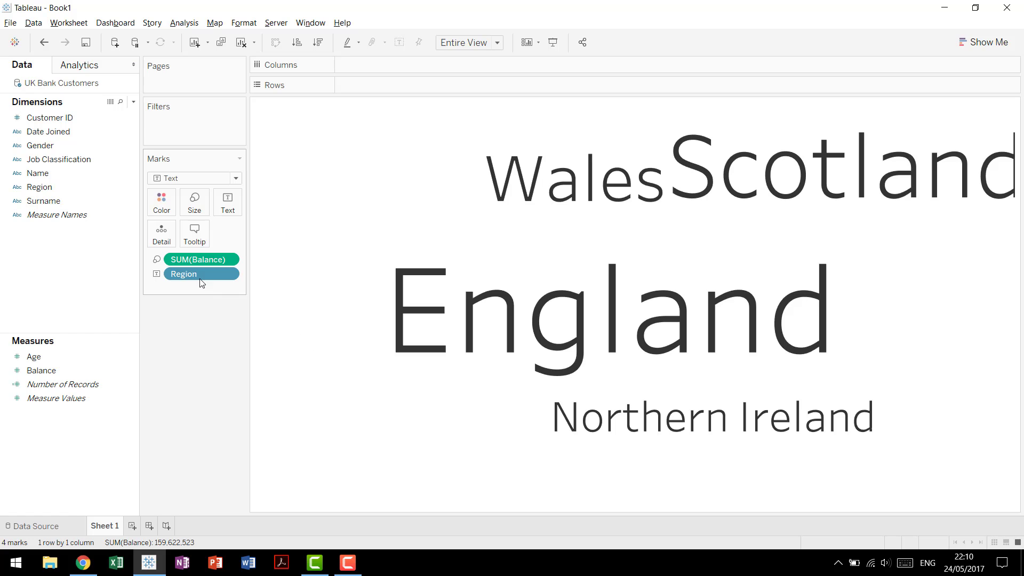
- Colour by Region, then swap Region for Name on the marks and open Name colour settings
left_click_drag(169, 226, 160, 205)
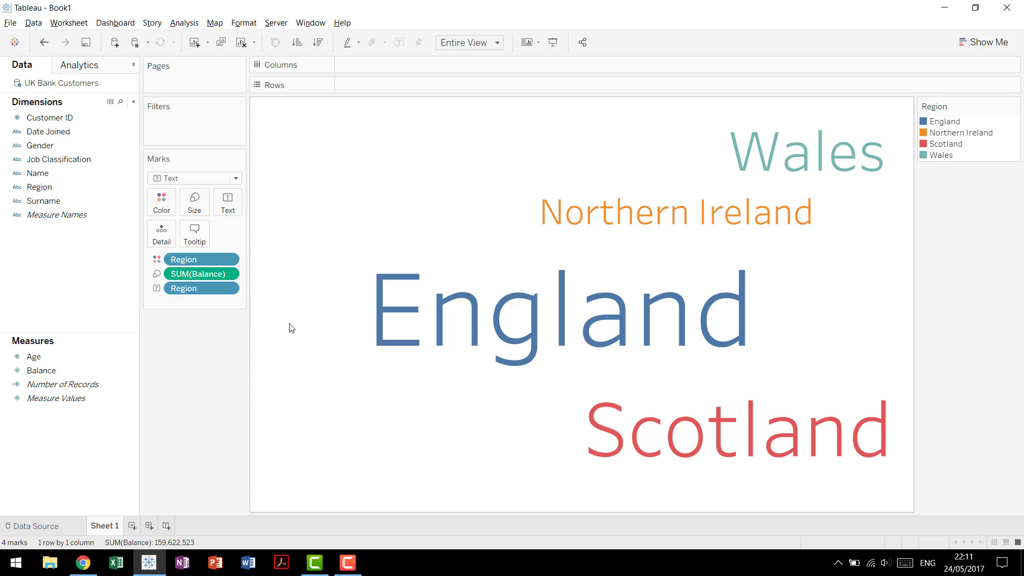
left_click_drag(198, 261, 88, 262)
left_click_drag(53, 170, 208, 274)
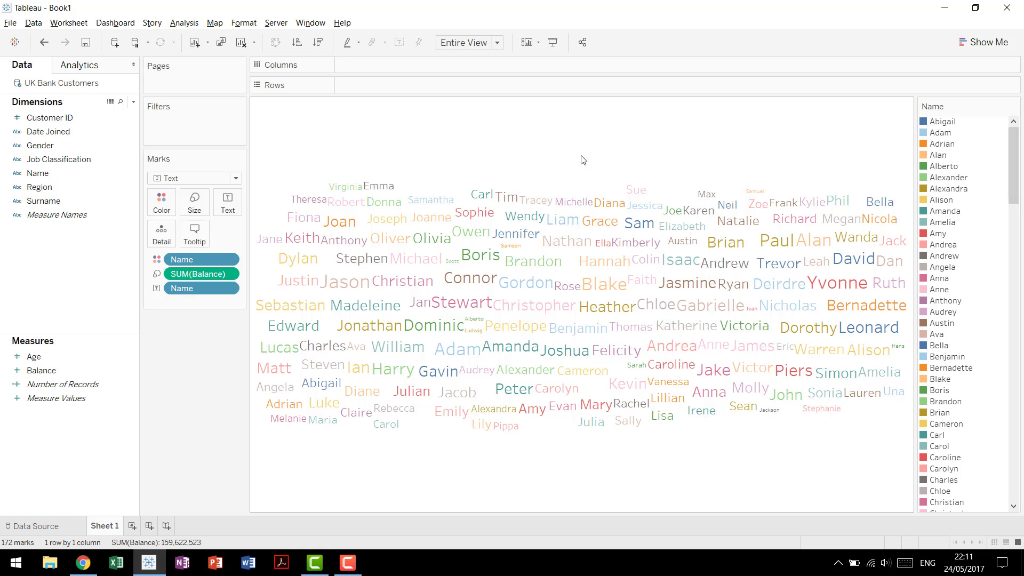
left_click_drag(1017, 155, 1016, 301)
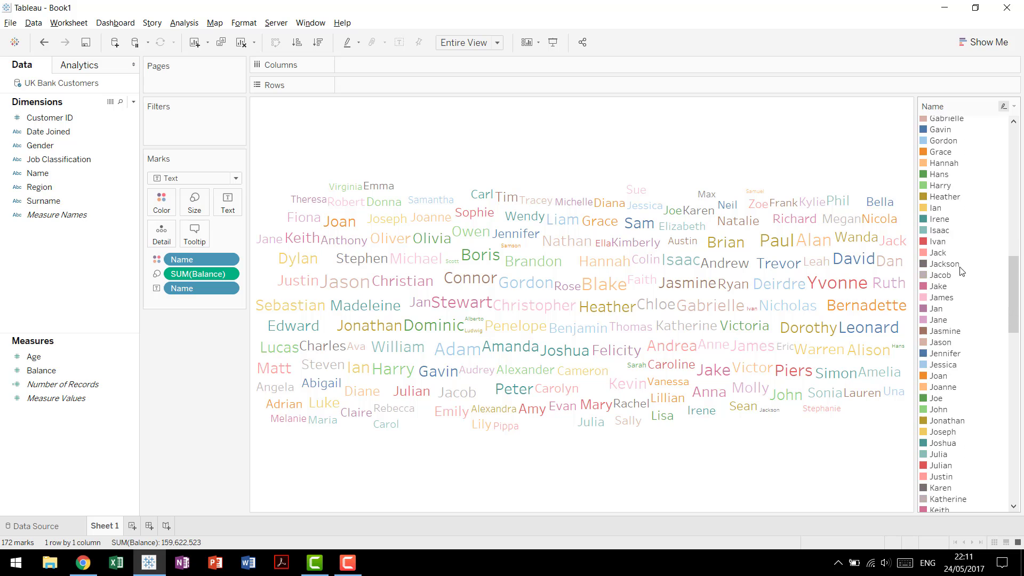
scroll(962, 271, "down", 1)
left_click(162, 202)
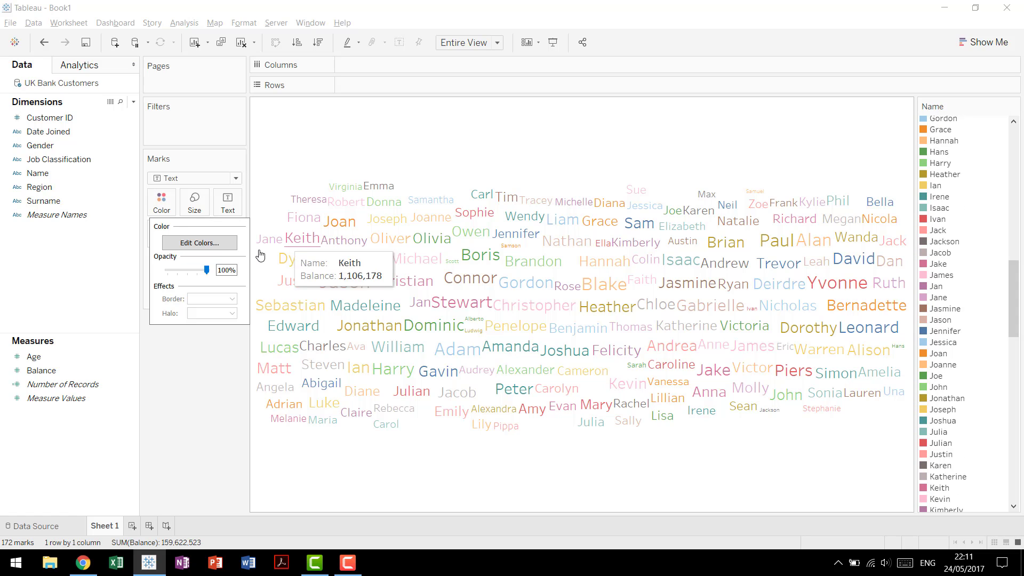
left_click(221, 243)
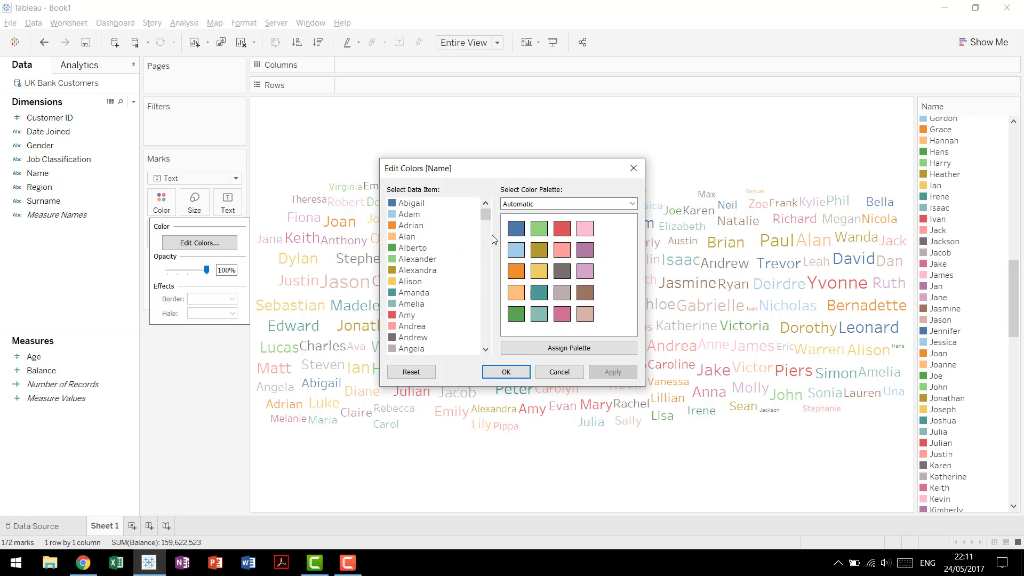
left_click(602, 204)
left_click(600, 203)
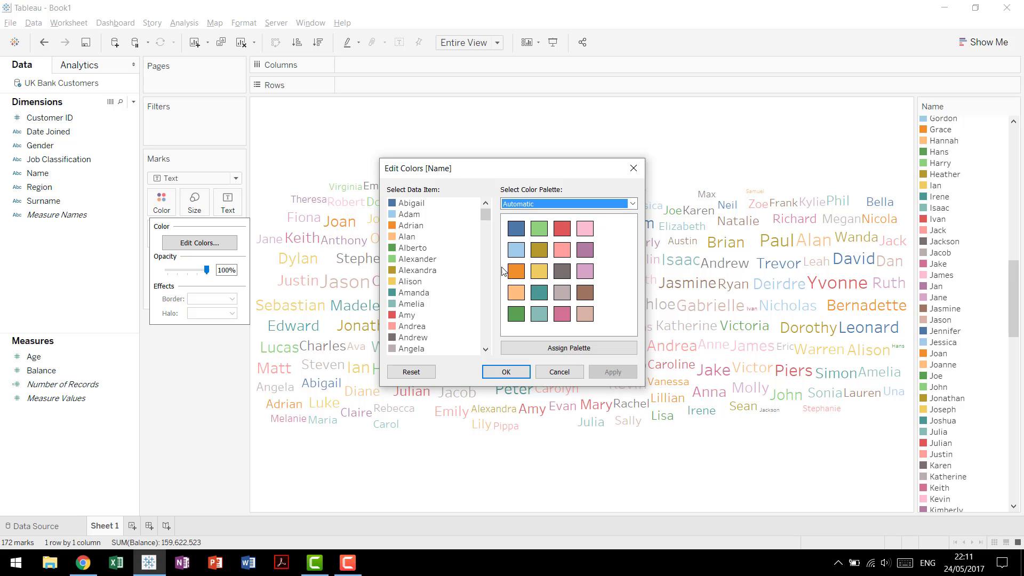
left_click(576, 205)
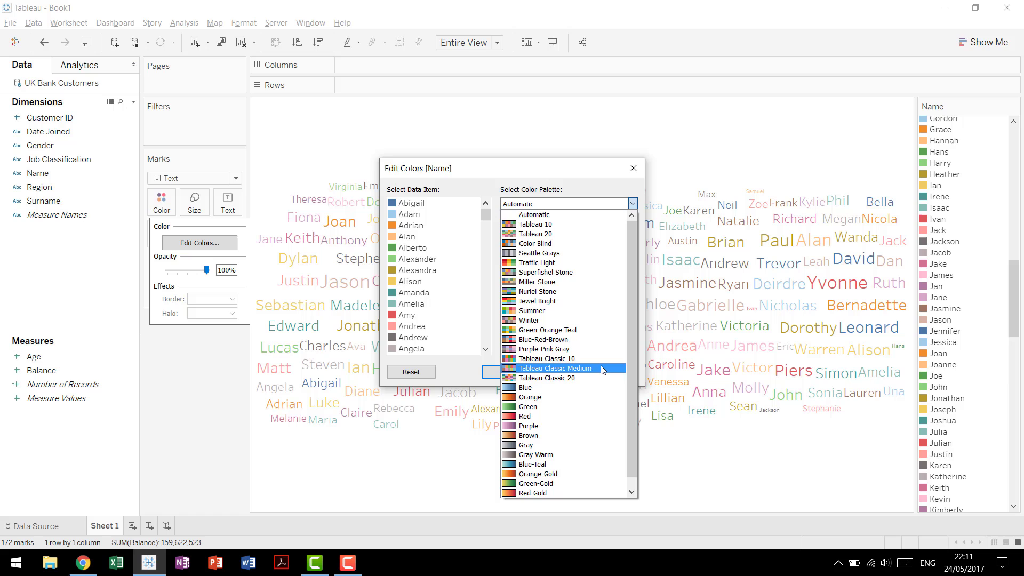
left_click(575, 213)
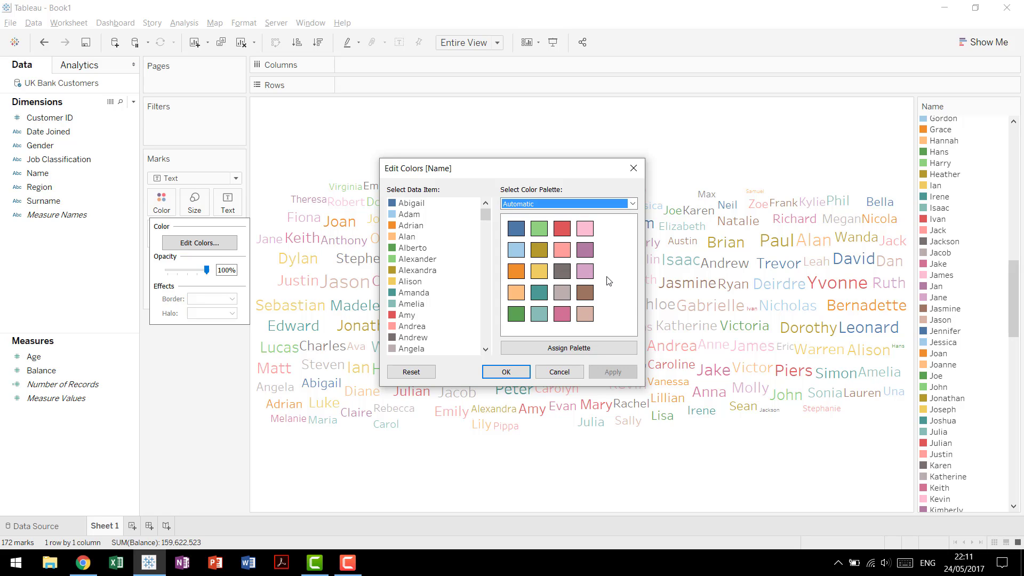
left_click(564, 376)
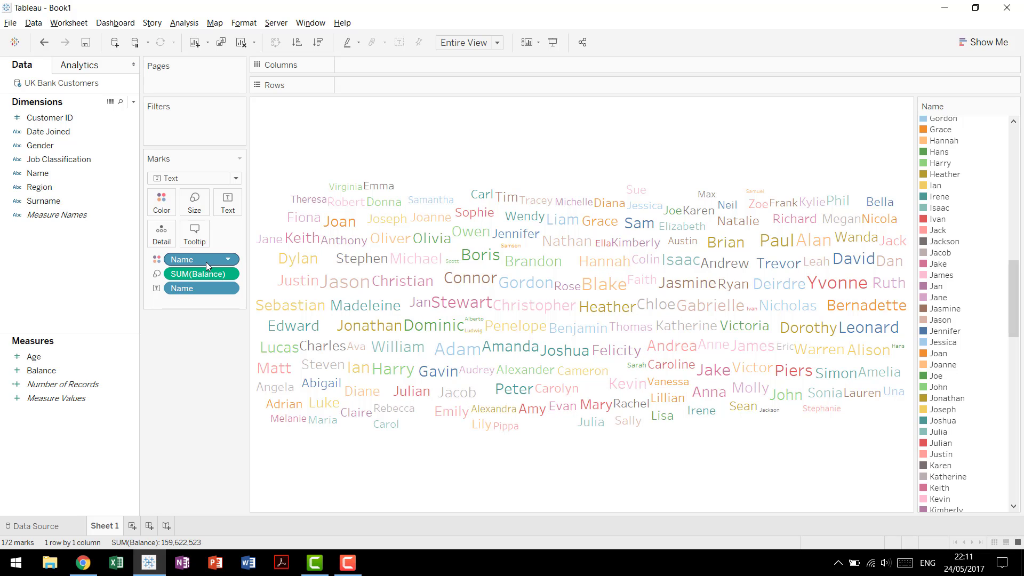
- Remove the Name colouring from the word cloud's Marks card
left_click_drag(205, 262, 166, 213)
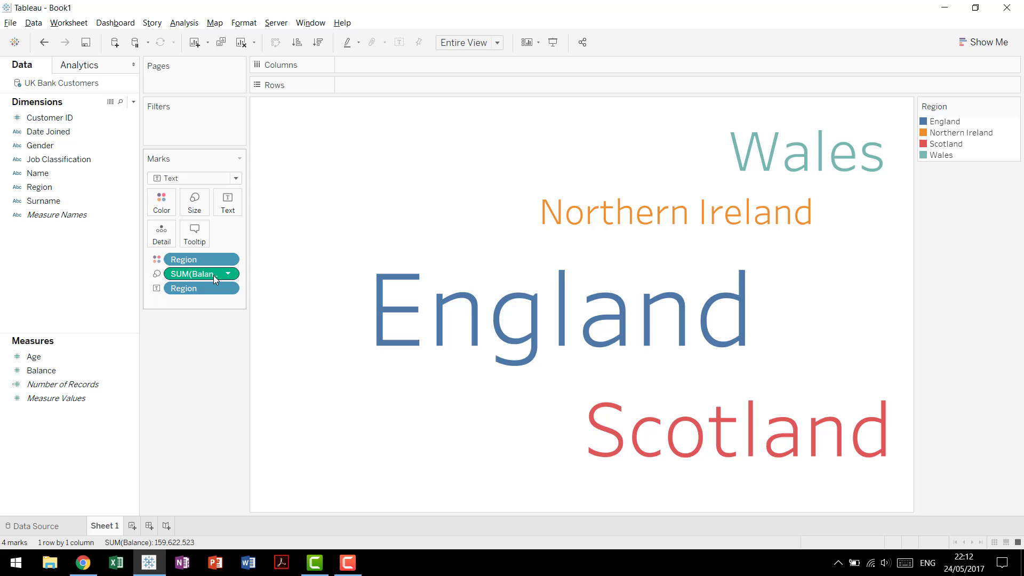
mouse_move(446, 300)
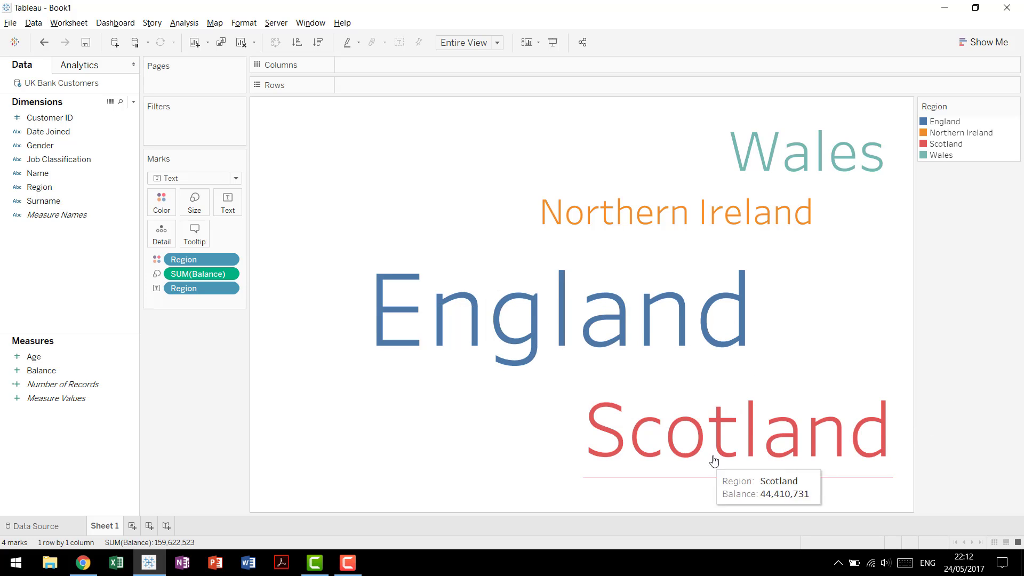
mouse_move(870, 121)
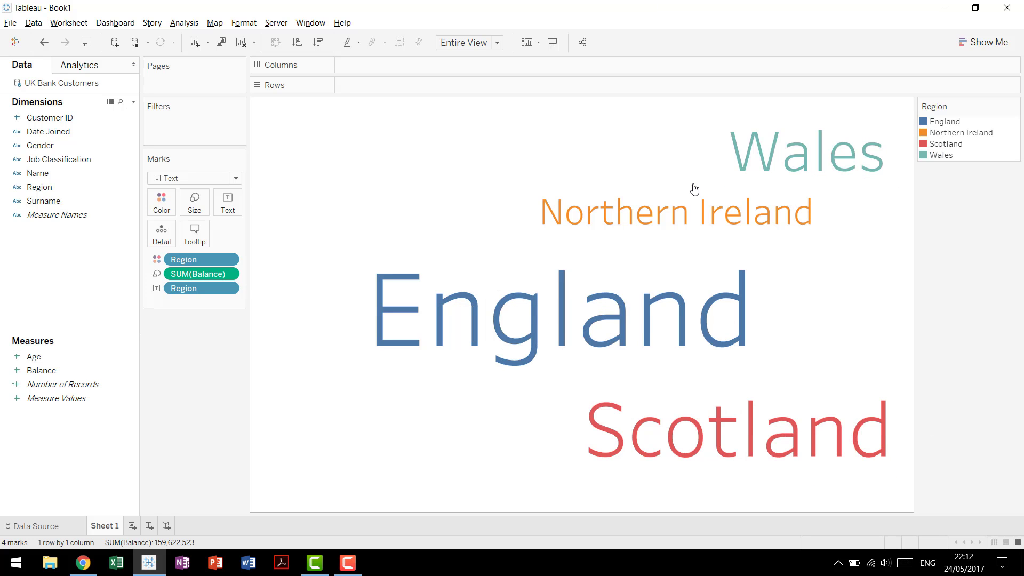
- On a new Sheet 2, build a Region treemap sized by SUM(Balance) and coloured by Region
mouse_move(501, 293)
left_click(132, 526)
left_click_drag(51, 191, 224, 208)
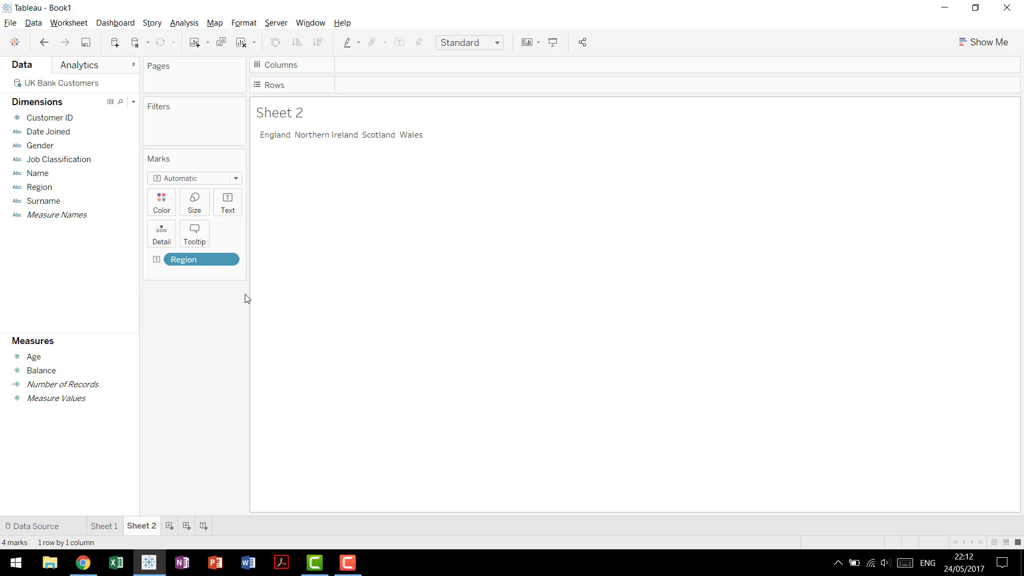
left_click_drag(39, 370, 194, 203)
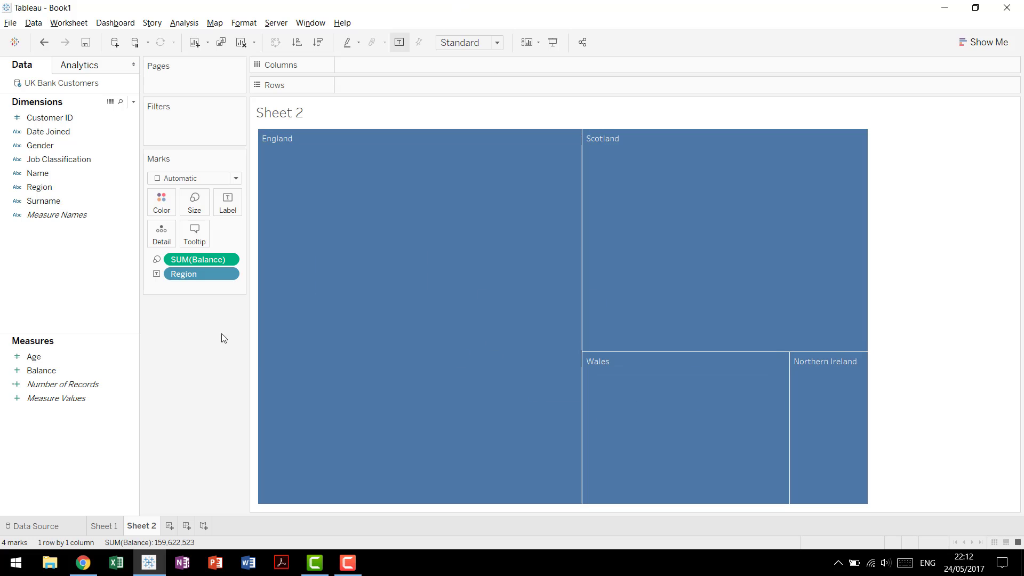
left_click_drag(192, 275, 169, 204)
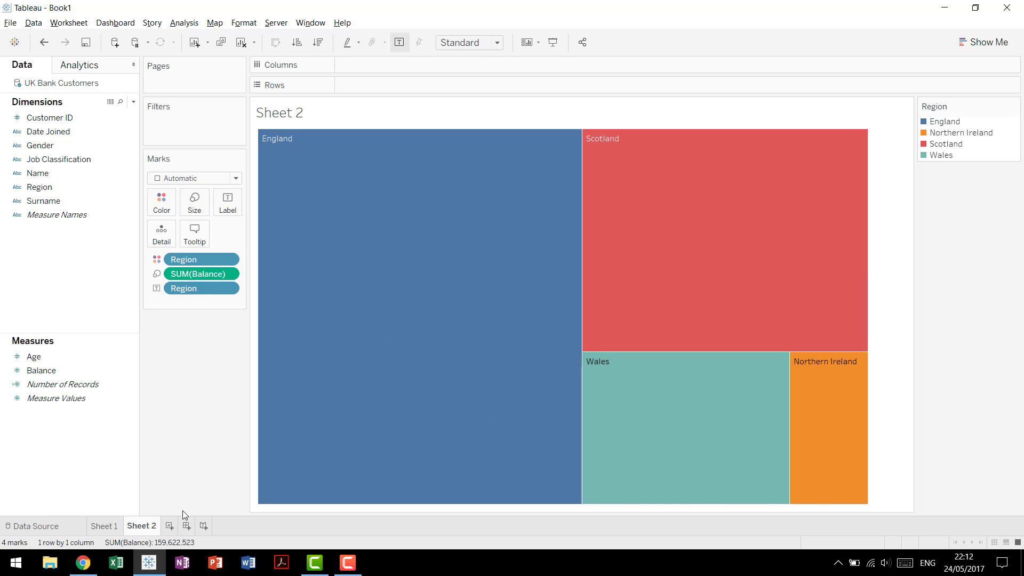
- Compare the Sheet 1 word cloud with the Sheet 2 treemap, ending on Sheet 2
left_click(114, 526)
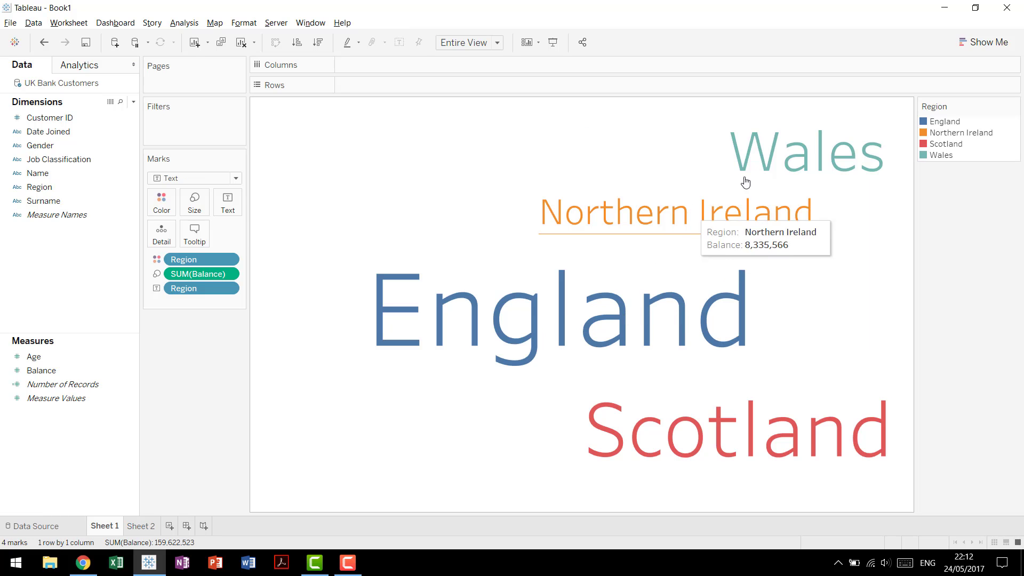
left_click(141, 527)
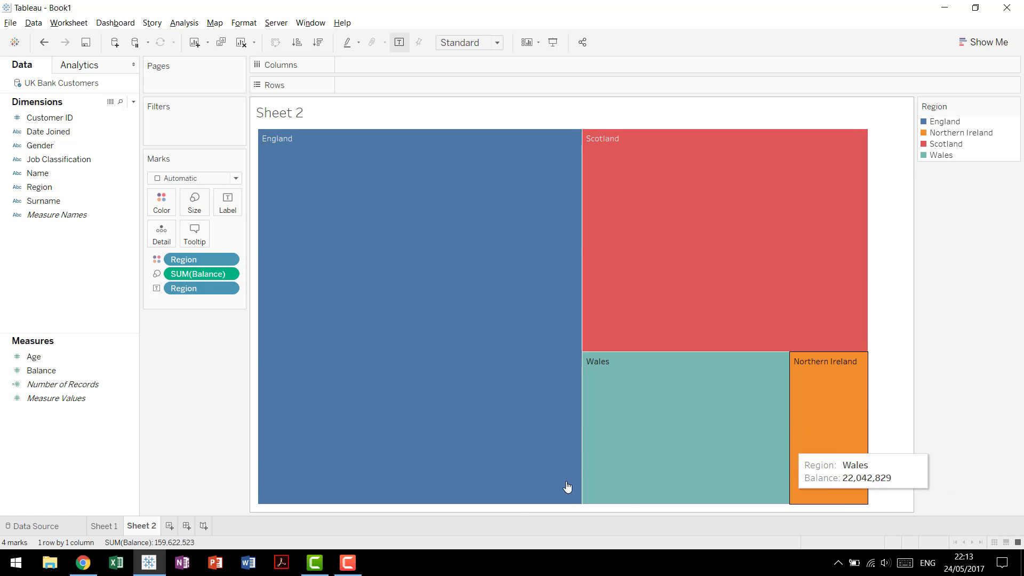
left_click(114, 527)
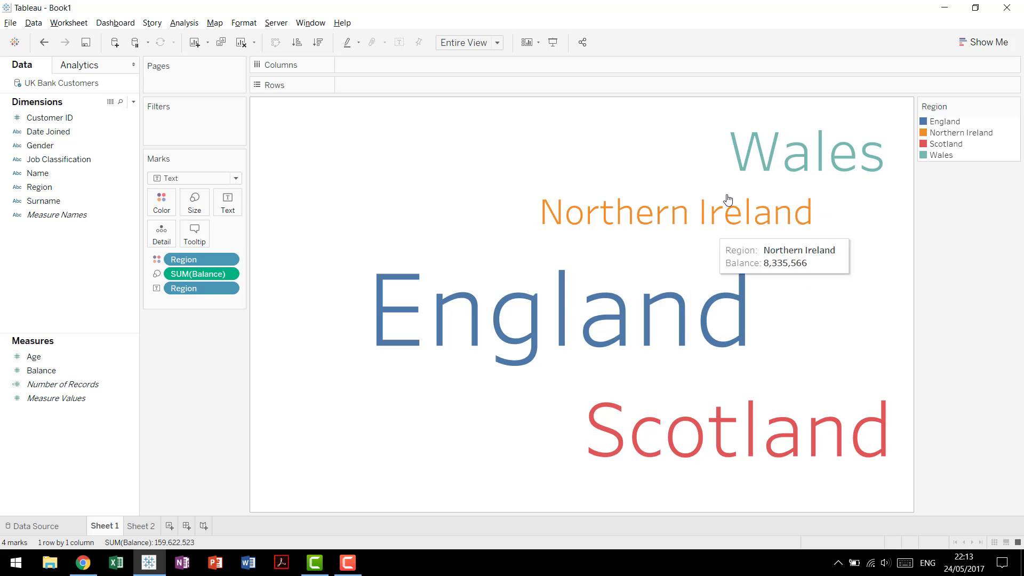
left_click(141, 527)
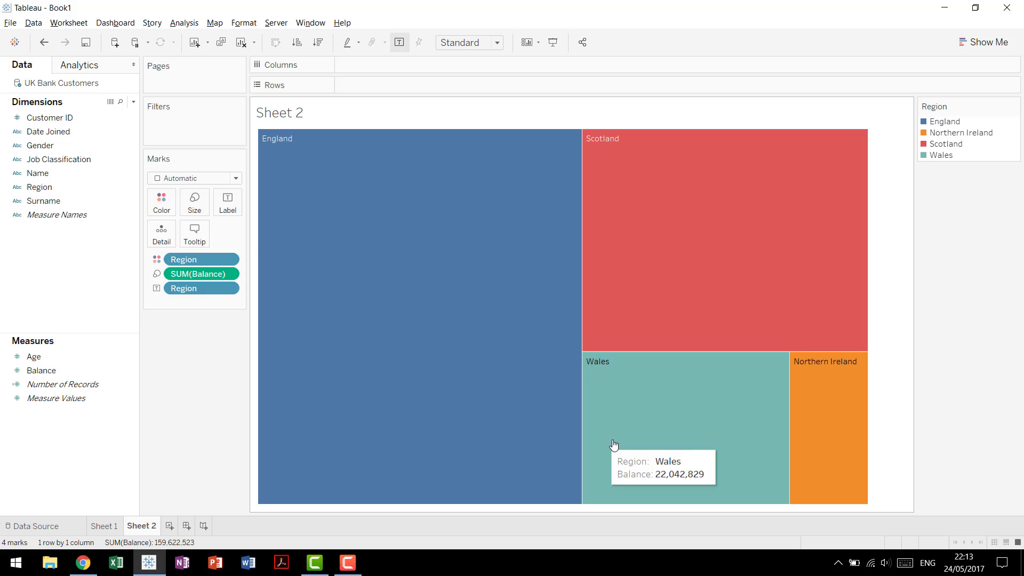
left_click(105, 526)
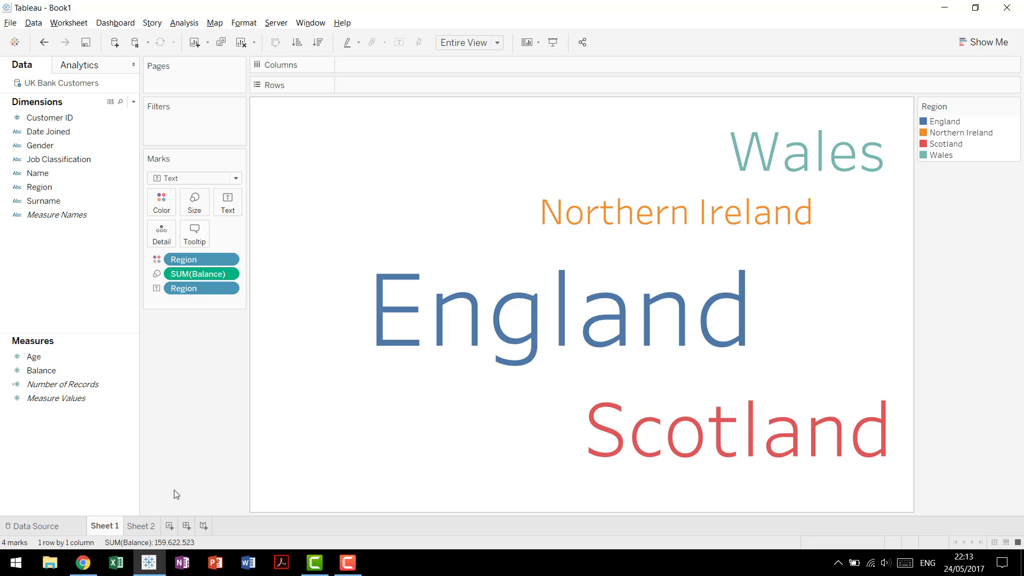
left_click(141, 526)
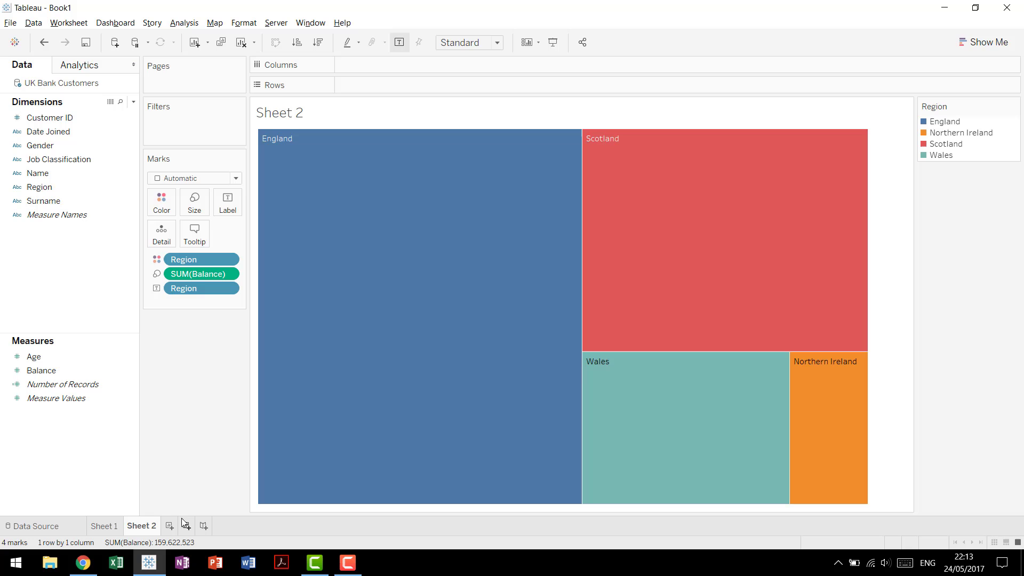
- Rename Sheet 1 to 'Word Cloud'
left_click(94, 525)
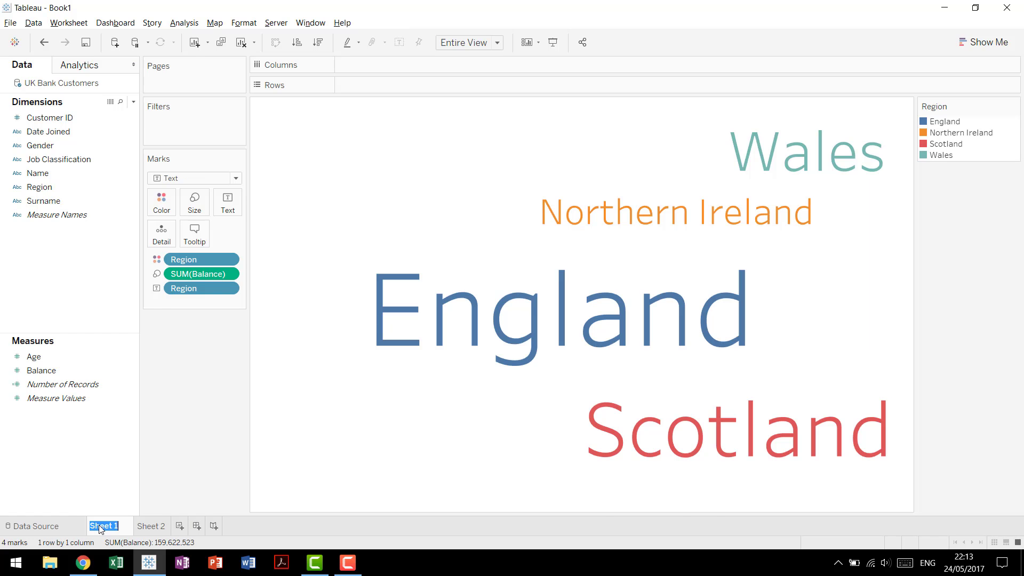
double_click(98, 525)
type("Word Cloud")
key("Return")
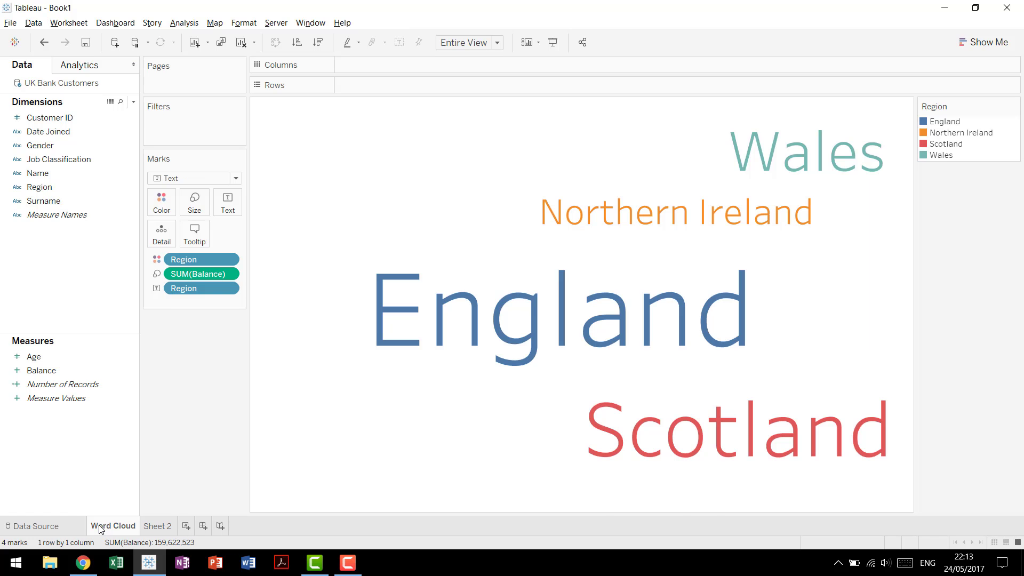
- Rename Sheet 2 to 'Treemap'
left_click(150, 527)
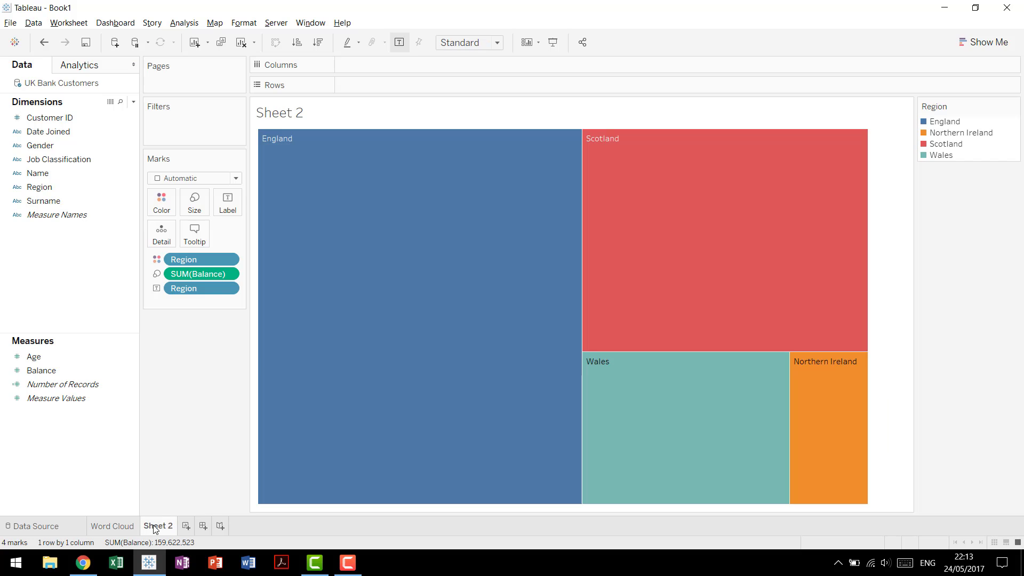
double_click(152, 527)
type("Treemap")
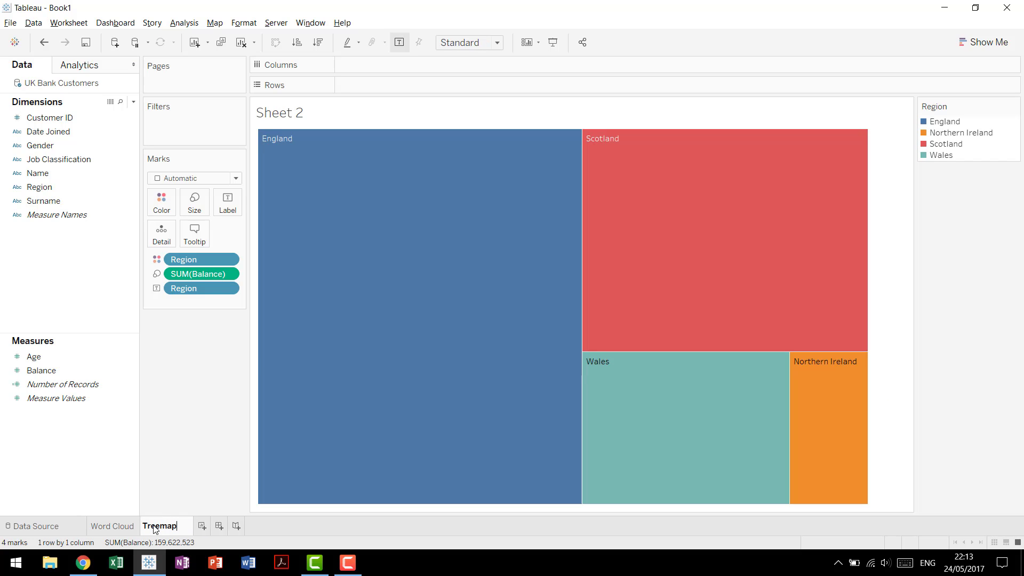
key("Return")
- On a new sheet, plot SUM(Balance) bars per Region filling the entire view
left_click(190, 526)
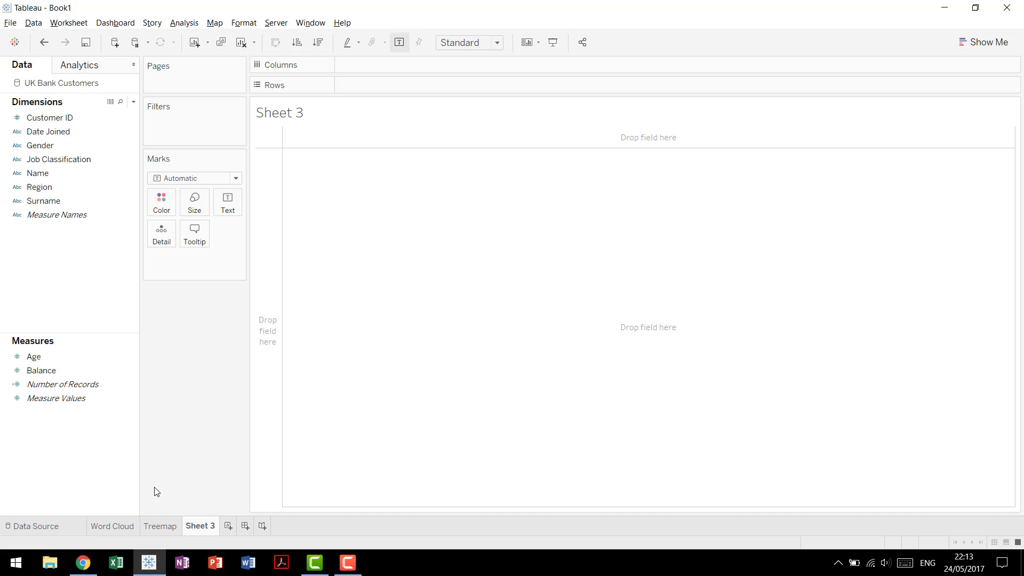
left_click_drag(69, 187, 436, 83)
left_click_drag(59, 371, 389, 66)
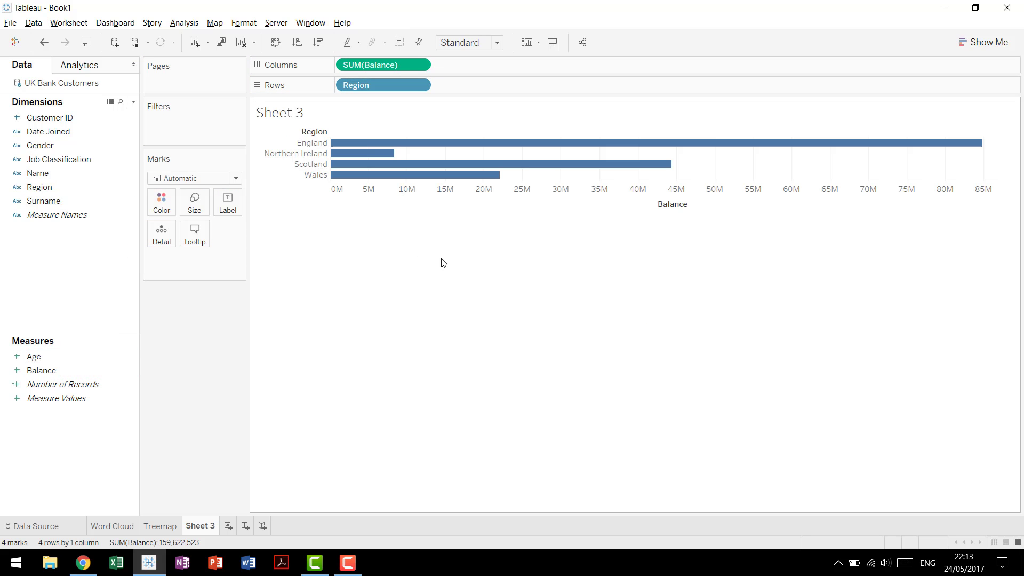
left_click(496, 42)
left_click(487, 96)
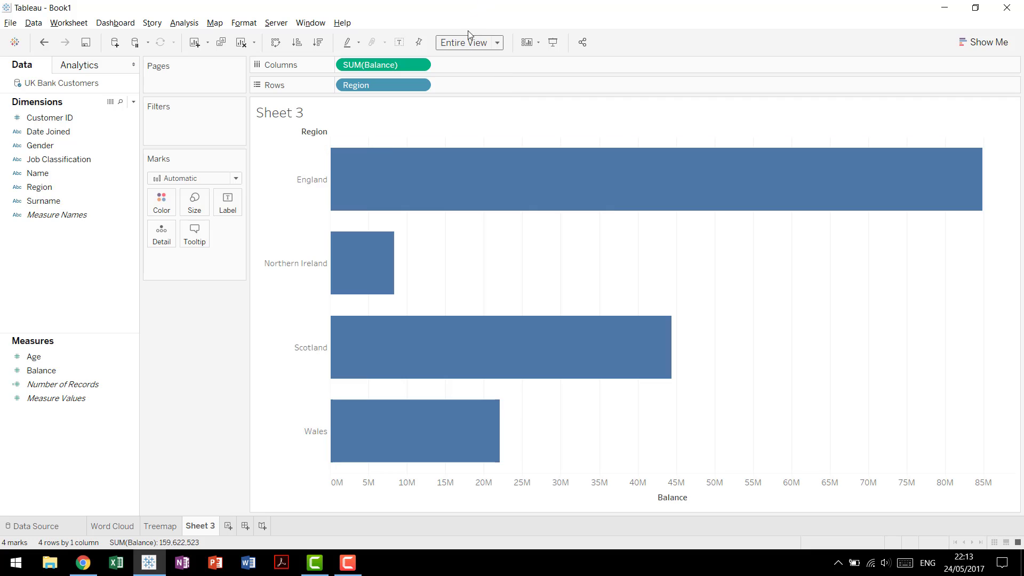
- Colour the bars by Region, sort descending, and name the sheet 'Bar Chart'
left_click_drag(398, 83, 161, 202)
left_click(318, 43)
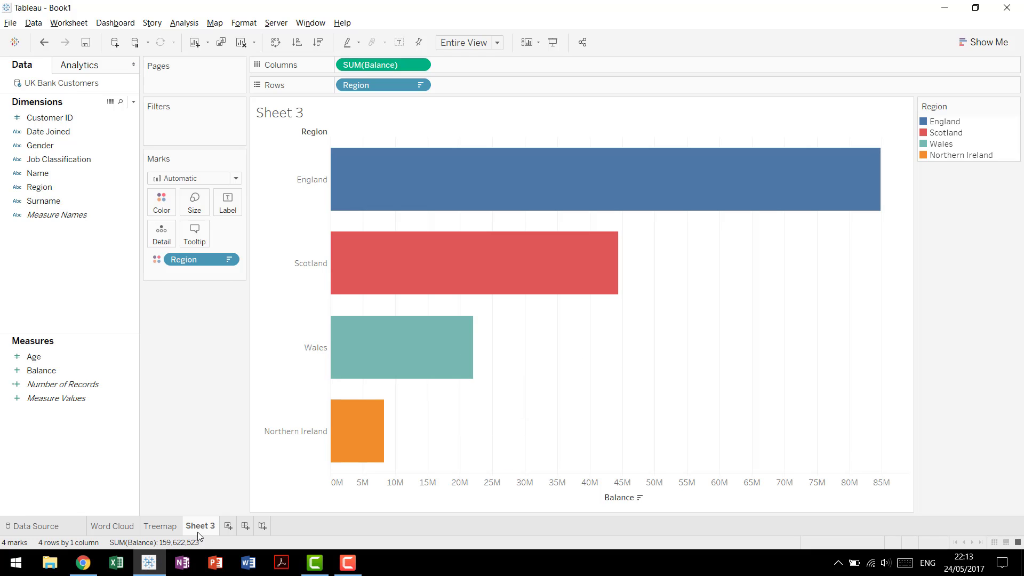
type("Bar Chart")
key("Return")
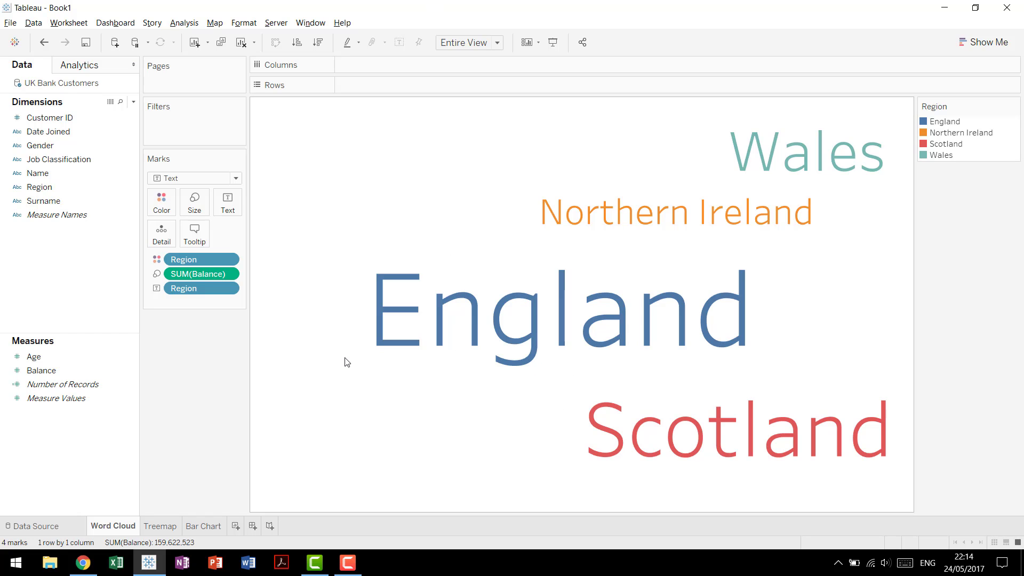
- Create a new dashboard with Word Cloud on top, Treemap below, Bar Chart right of Treemap
left_click(252, 526)
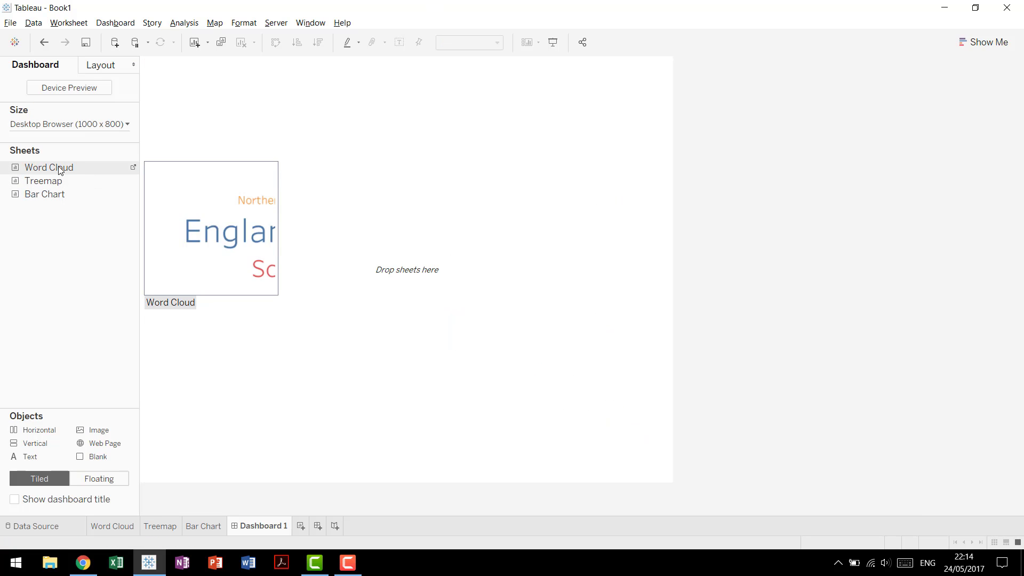
left_click_drag(59, 167, 264, 152)
left_click_drag(44, 194, 336, 401)
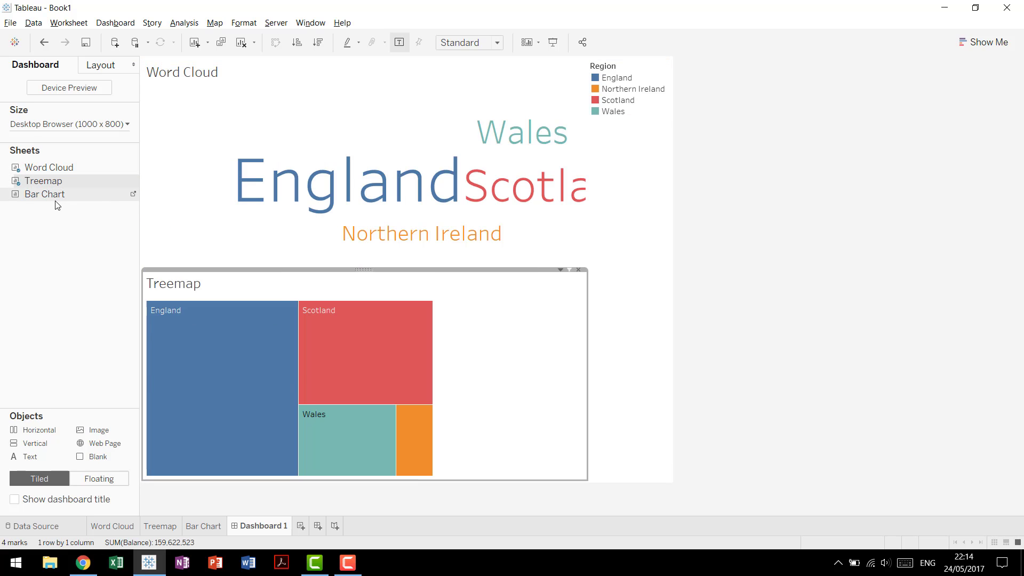
left_click_drag(53, 196, 479, 370)
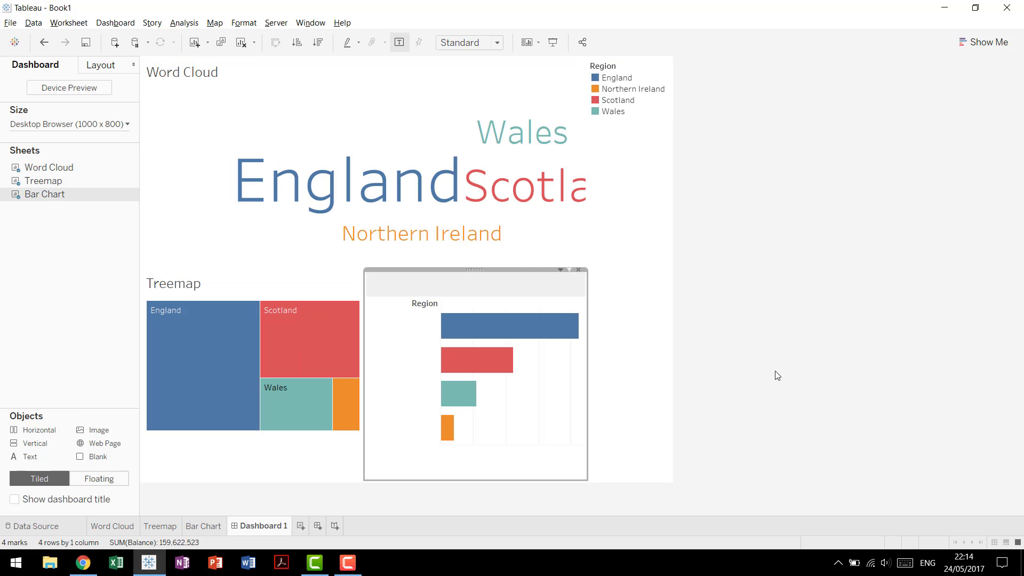
- Select the Word Cloud area on the dashboard, then clear the selection
left_click(845, 281)
left_click(398, 103)
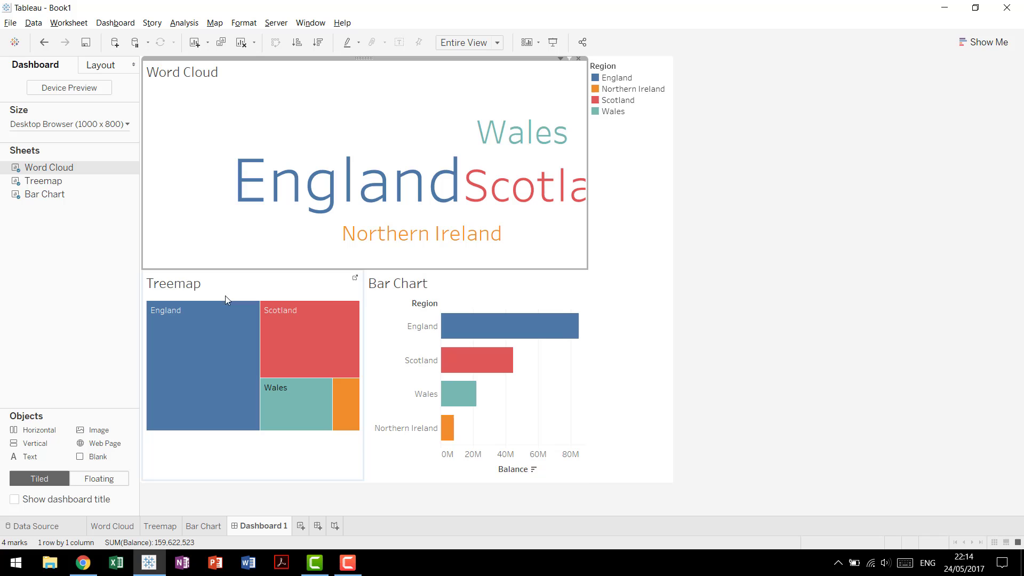
left_click(808, 262)
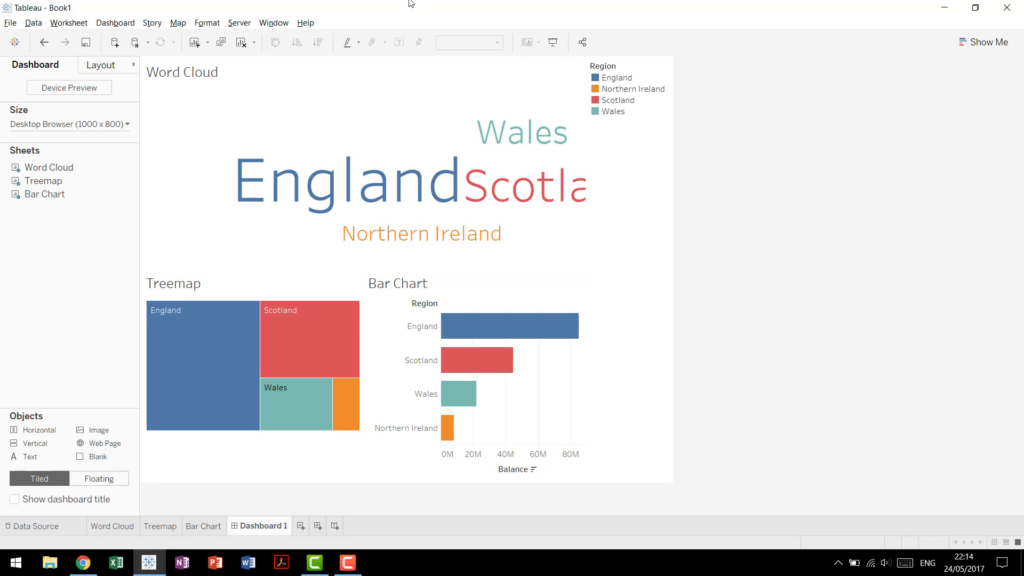
- On a new worksheet, put Name on Text and Number of Records on Size
left_click(300, 528)
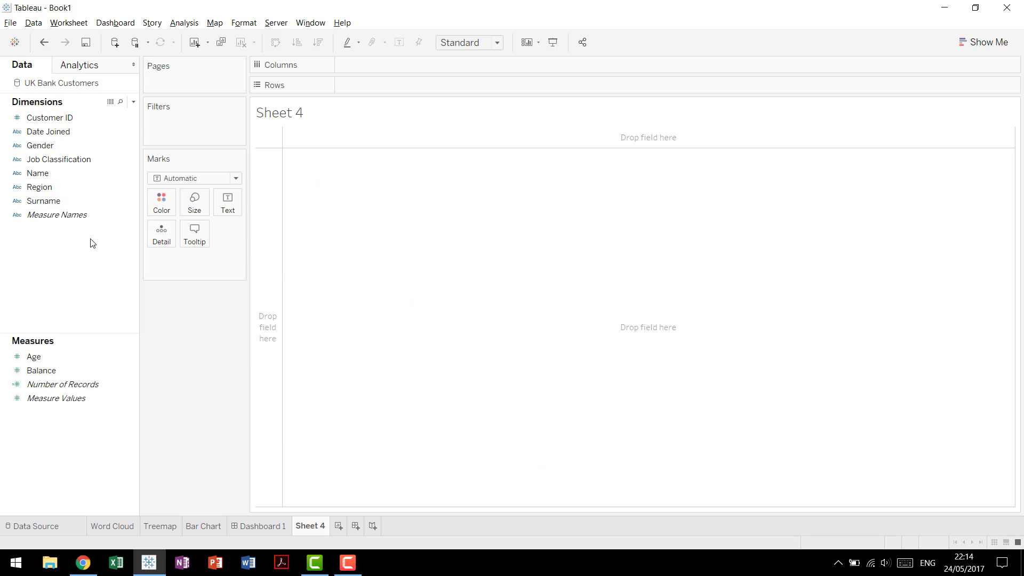
left_click_drag(56, 175, 222, 211)
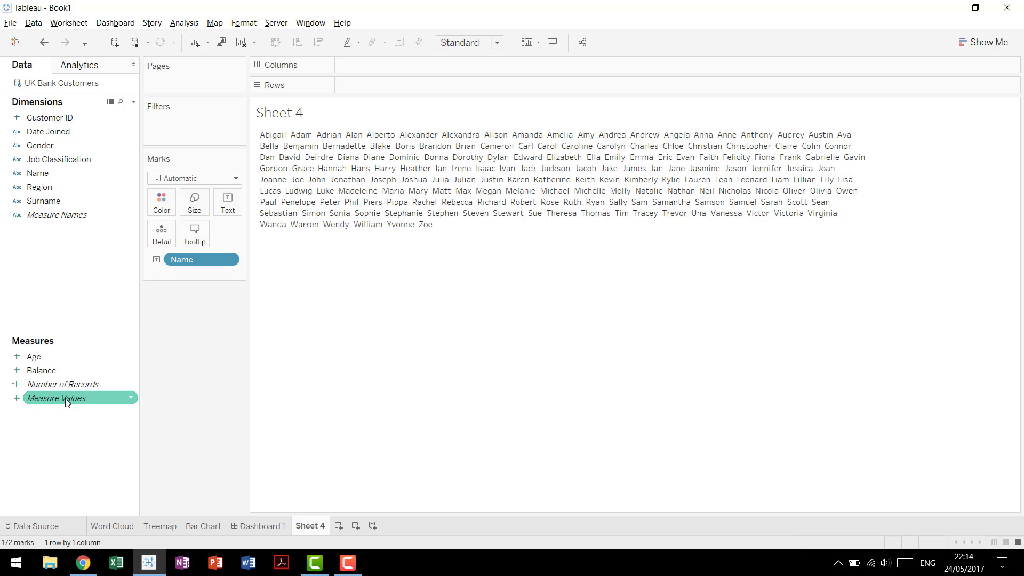
left_click_drag(64, 385, 194, 203)
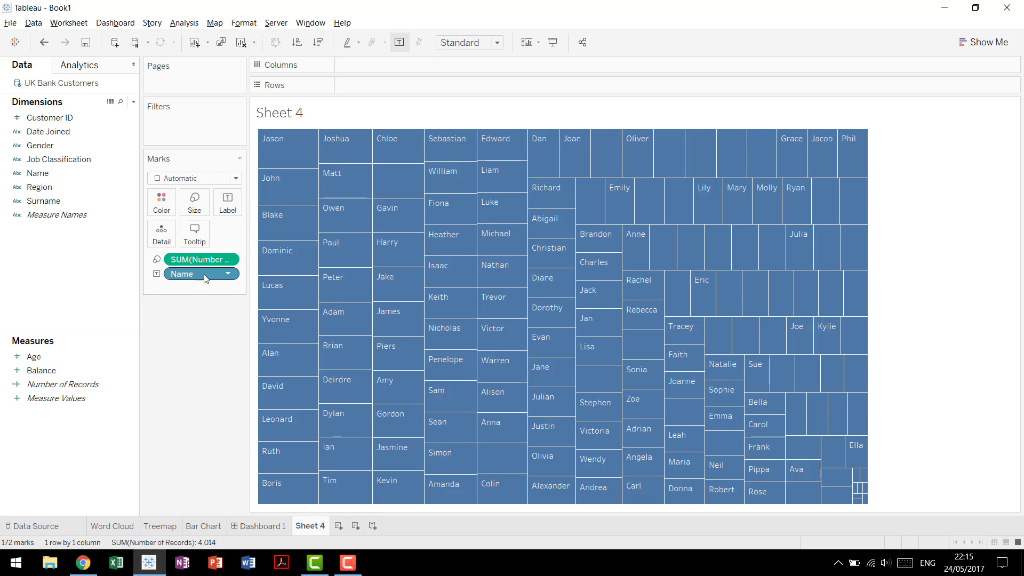
- Try the Text mark type for a word cloud, then undo to keep the treemap
left_click(206, 183)
left_click(193, 282)
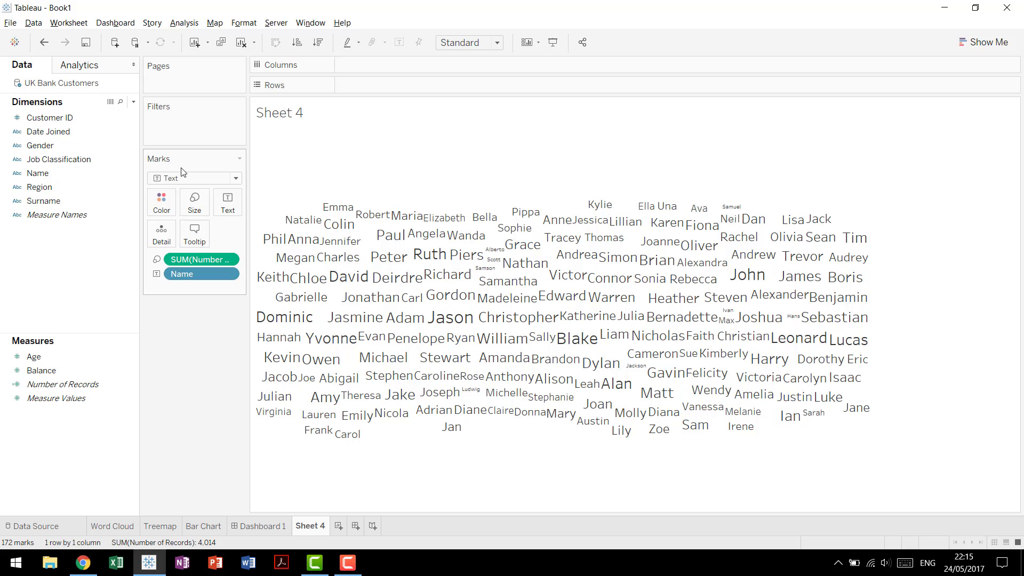
left_click(42, 42)
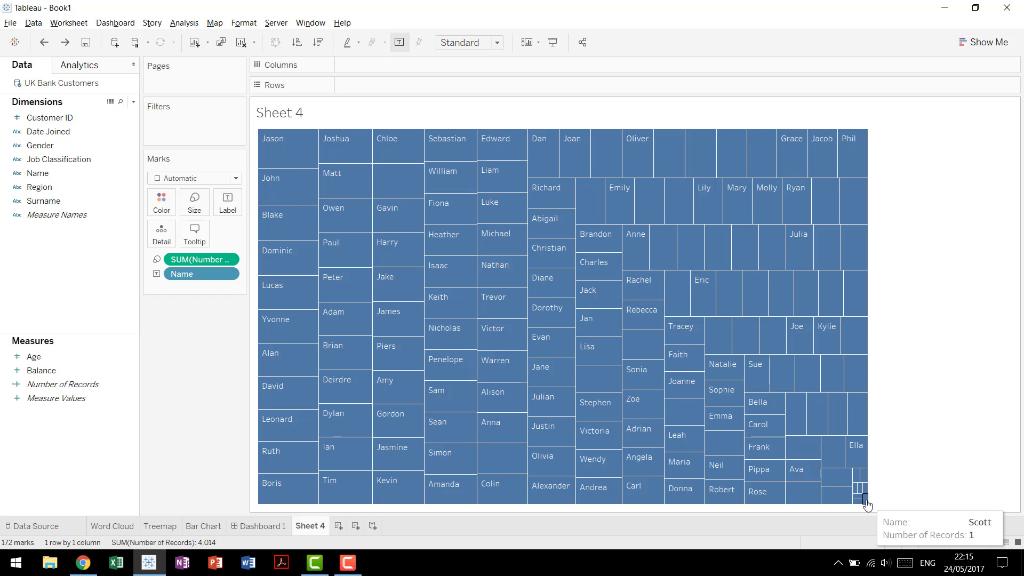
- Maximize the Tableau window, review Dashboard 1, then return to the Word Cloud sheet
key("super+Down")
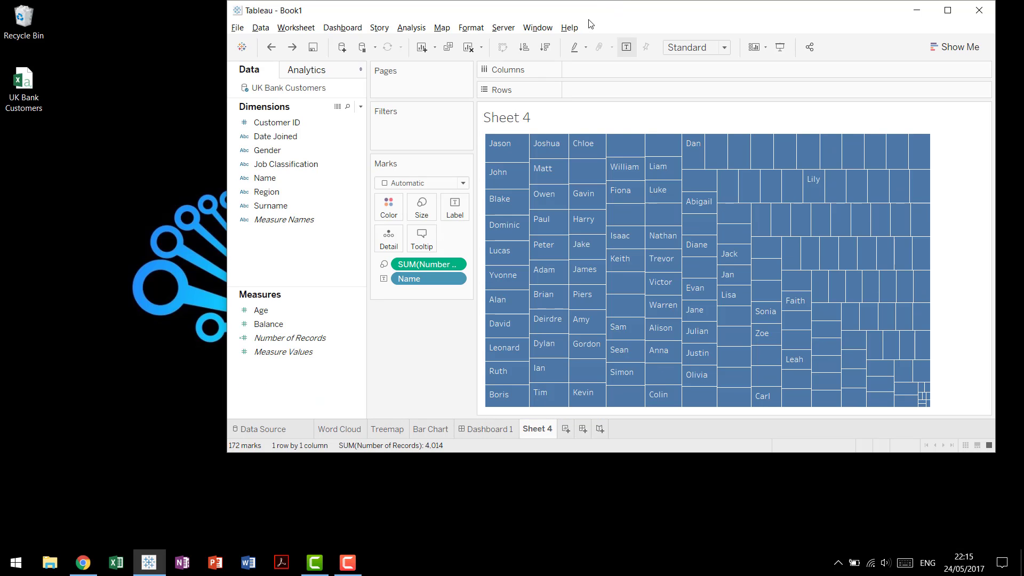
double_click(576, 6)
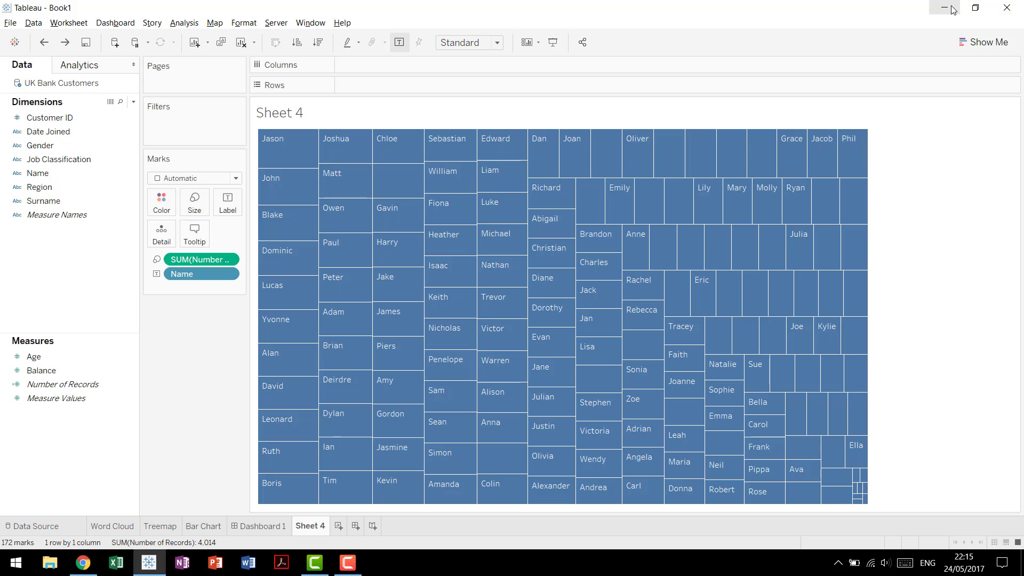
left_click(262, 528)
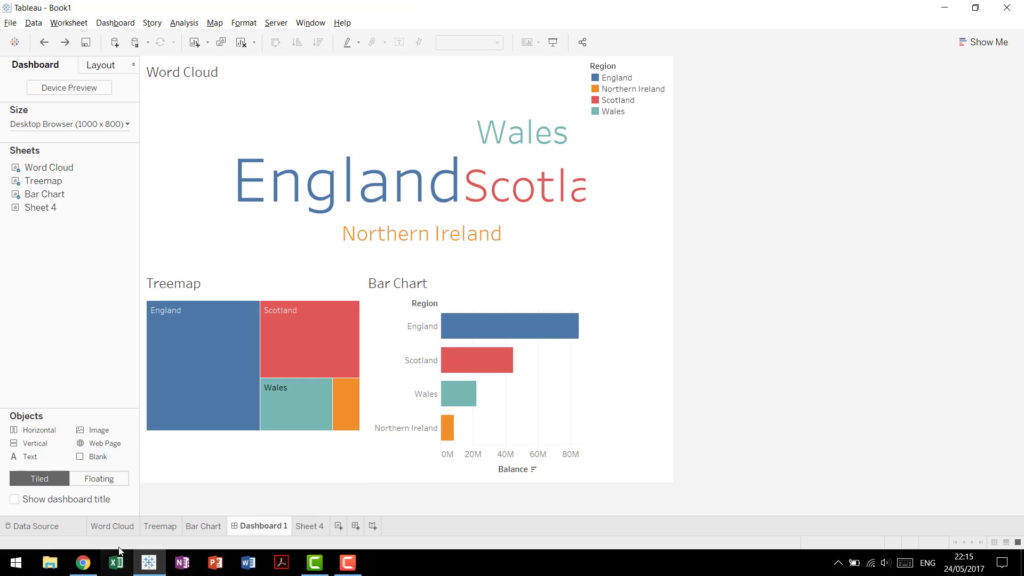
left_click(120, 531)
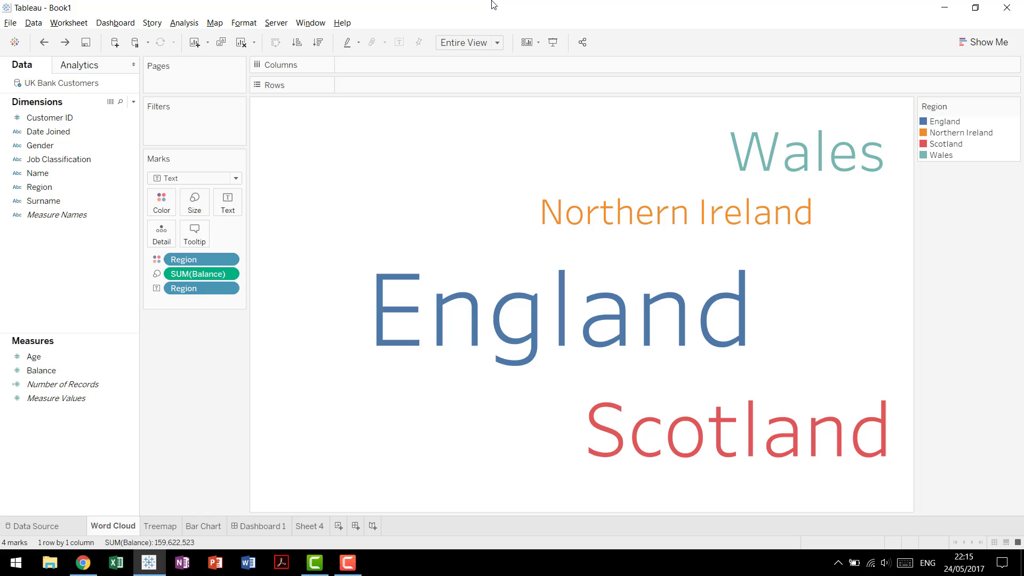
- Minimize the Tableau Desktop window to reveal the desktop
left_click(945, 8)
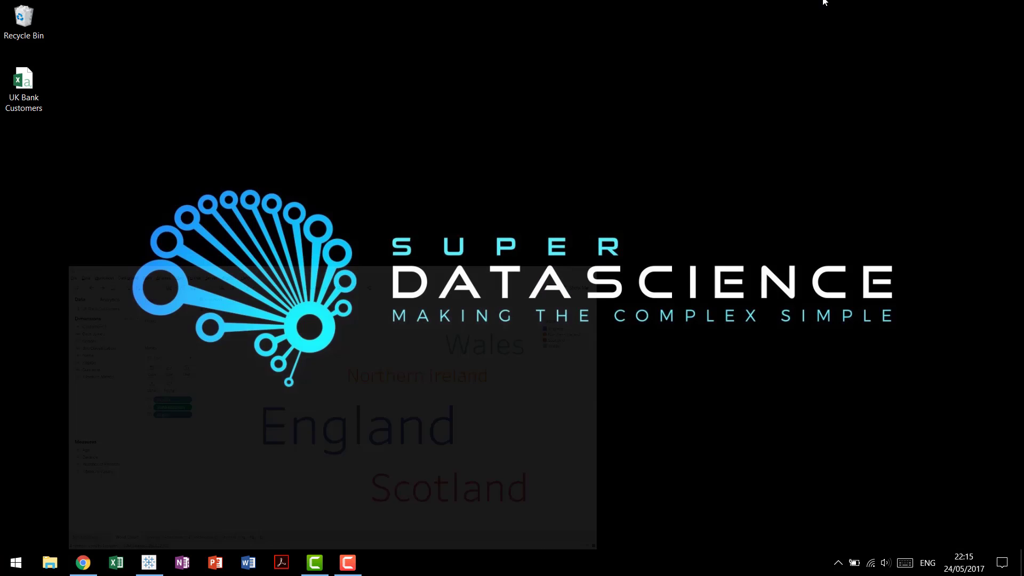